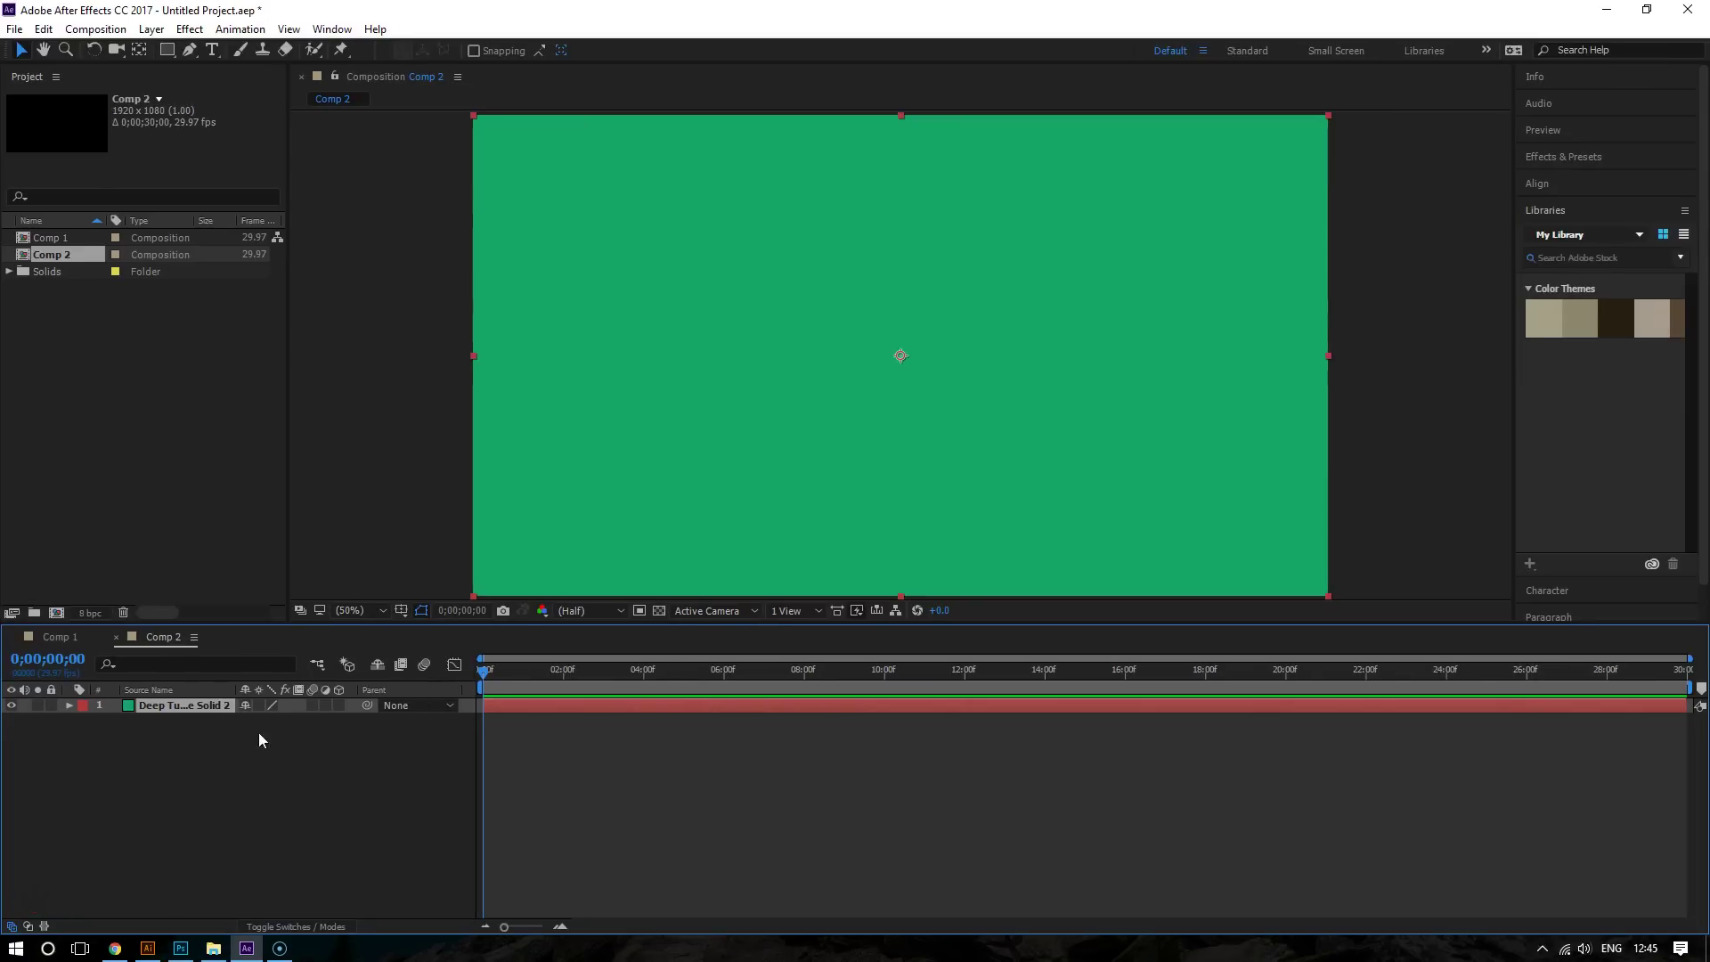
- Select the green solid layer and switch from the Rectangle Tool to the Star Tool
left_click(151, 755)
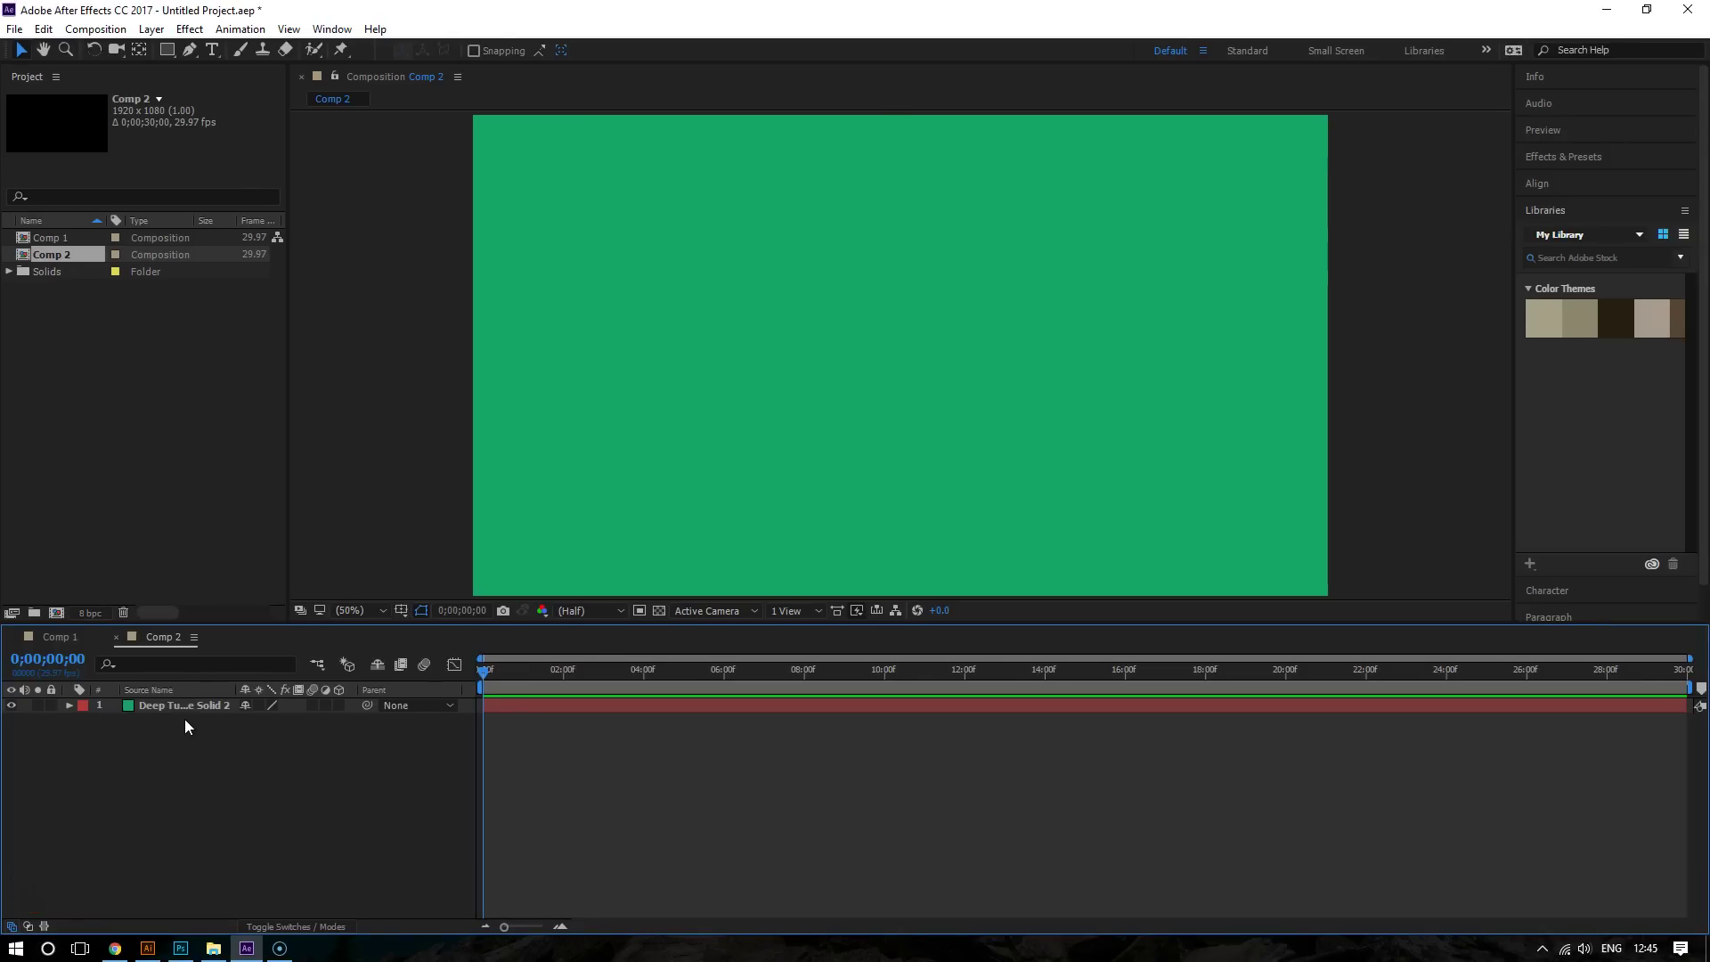
left_click(186, 707)
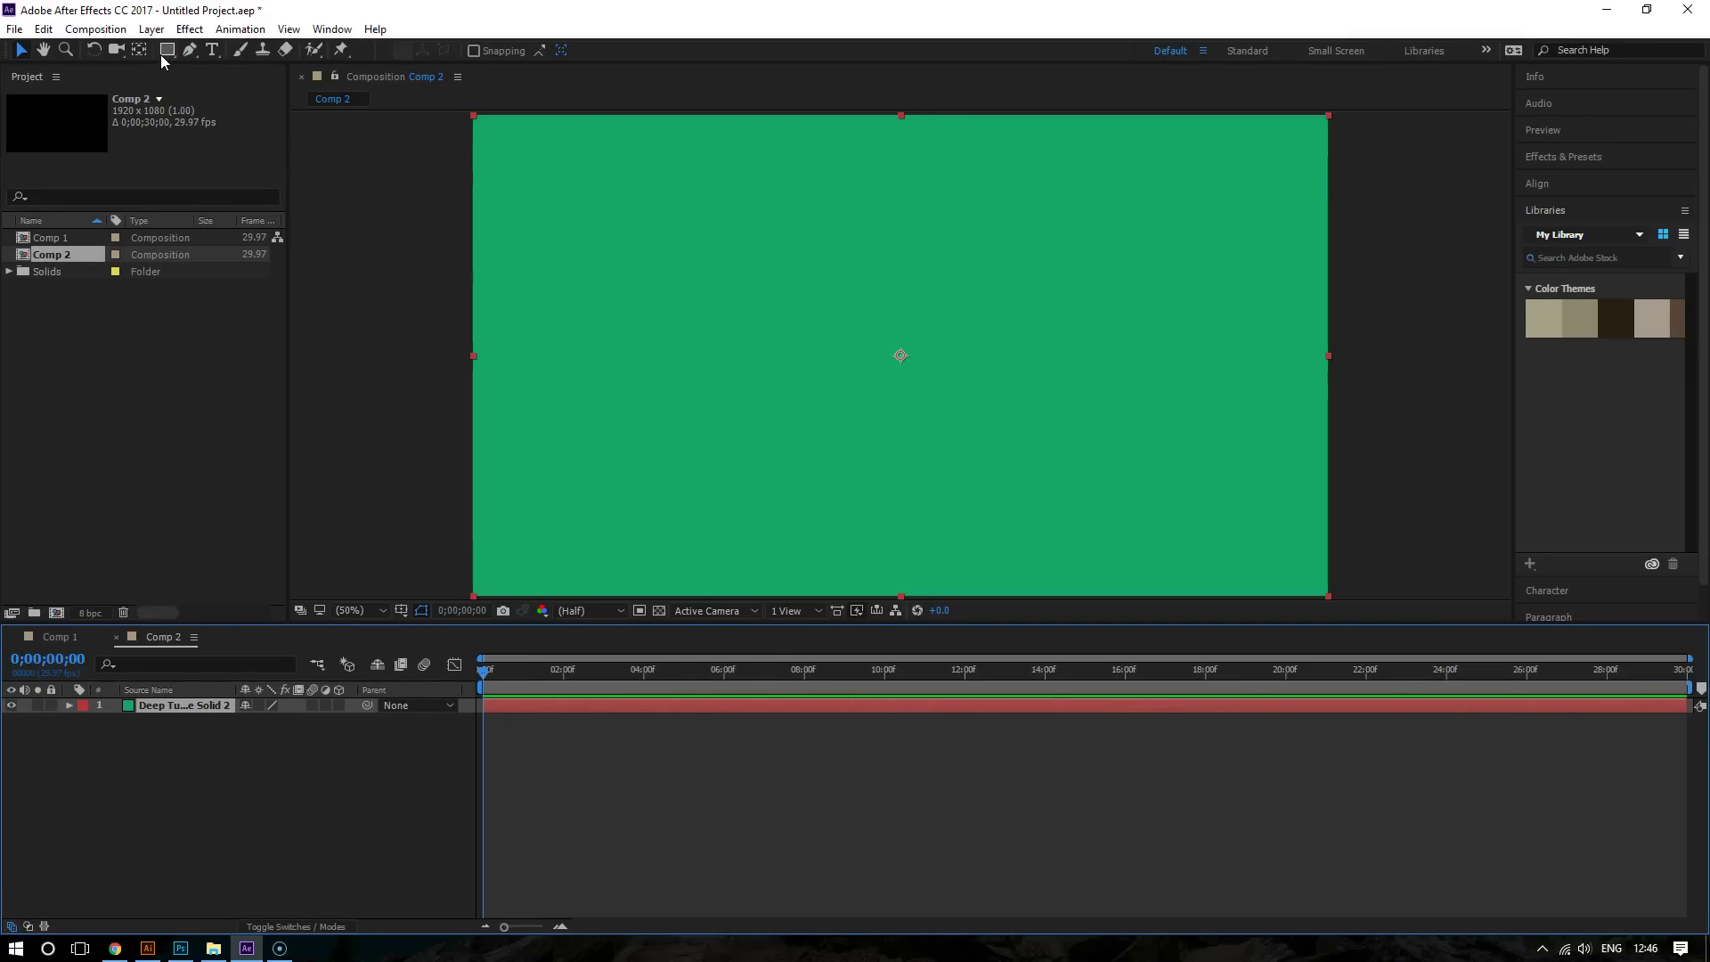
left_click(164, 57)
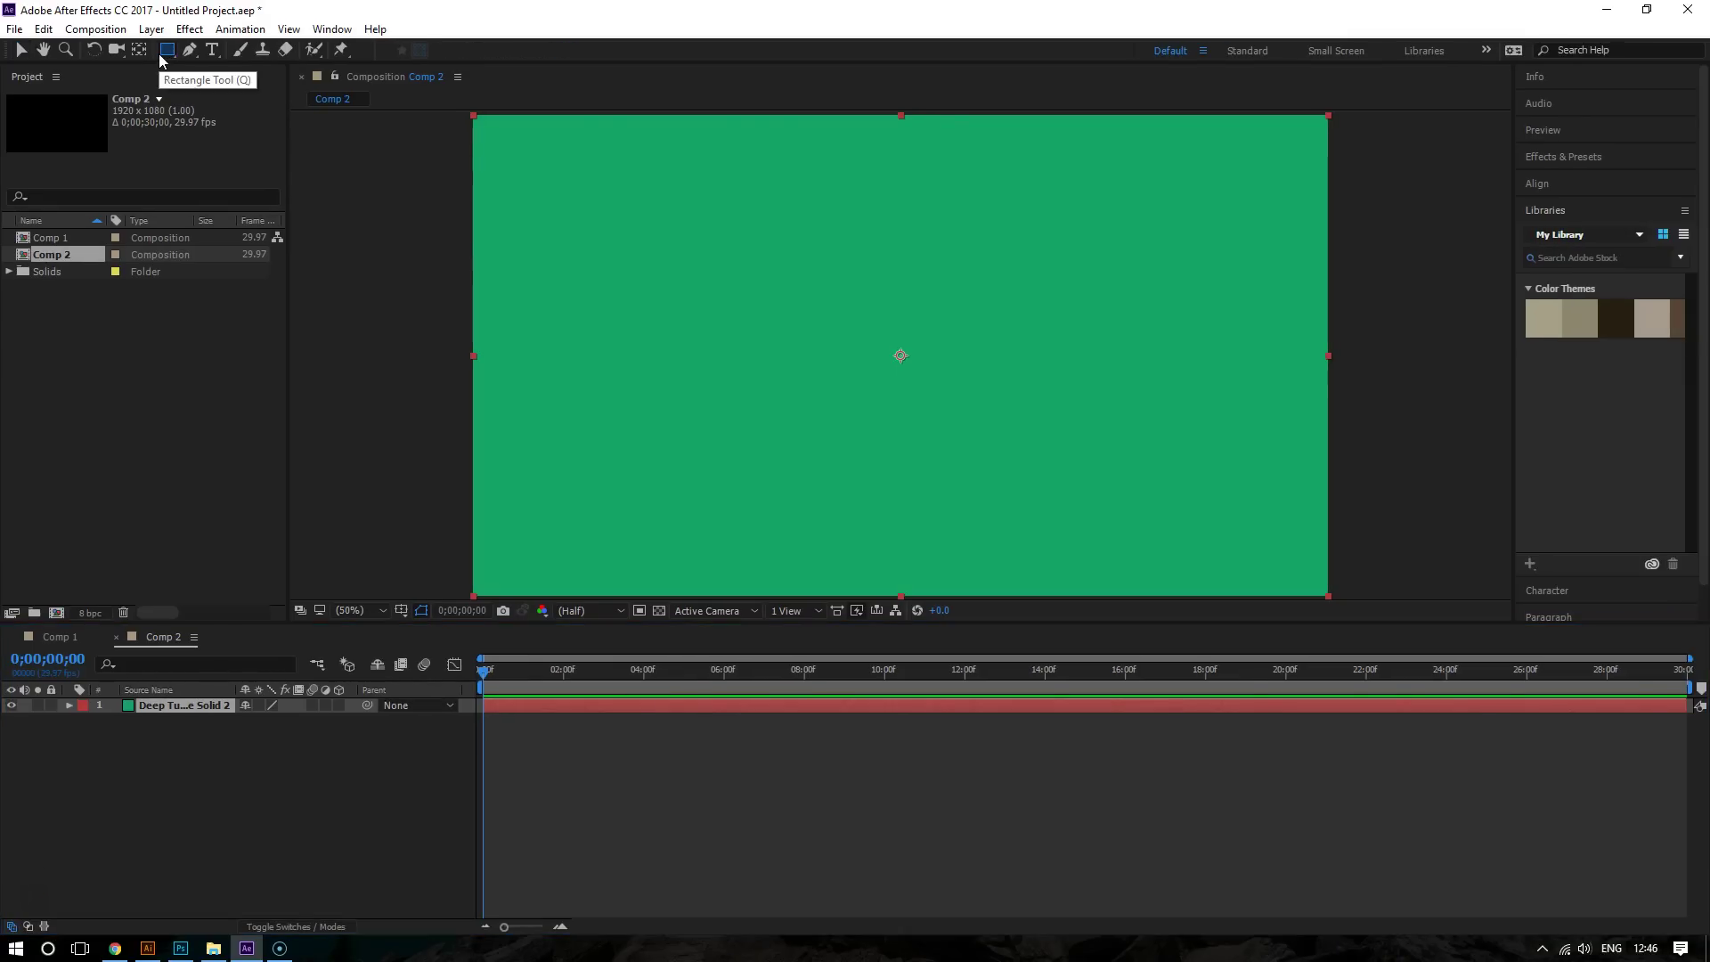
left_click_drag(163, 57, 225, 133)
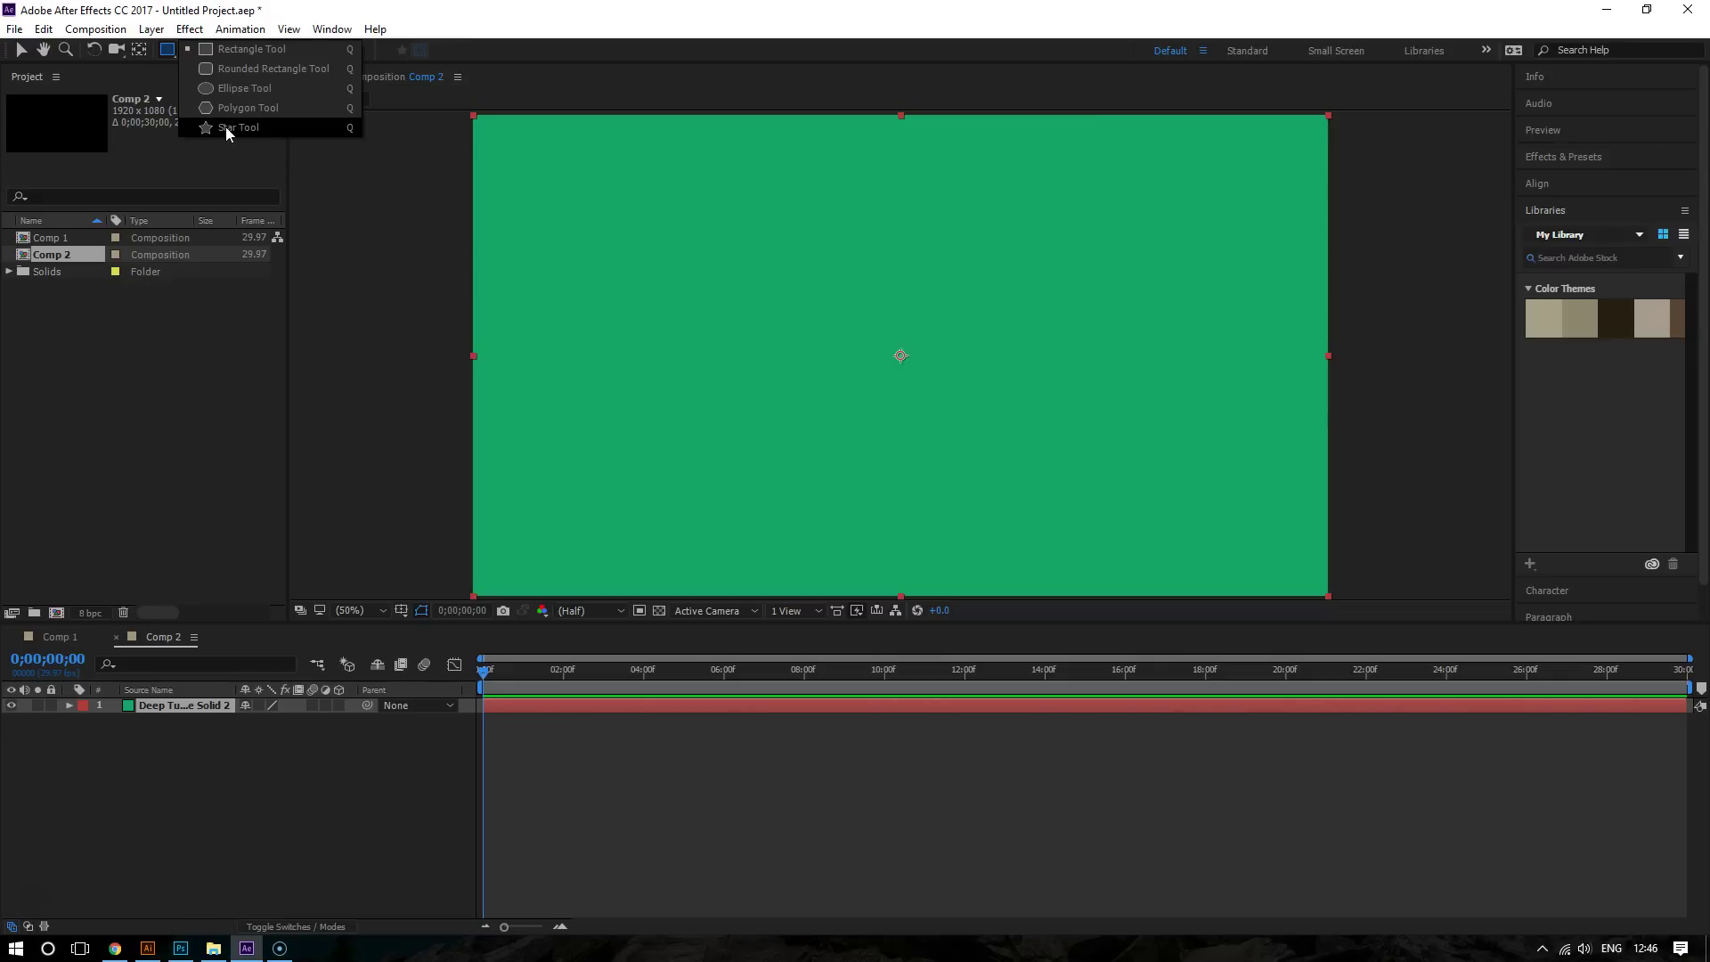
left_click(226, 126)
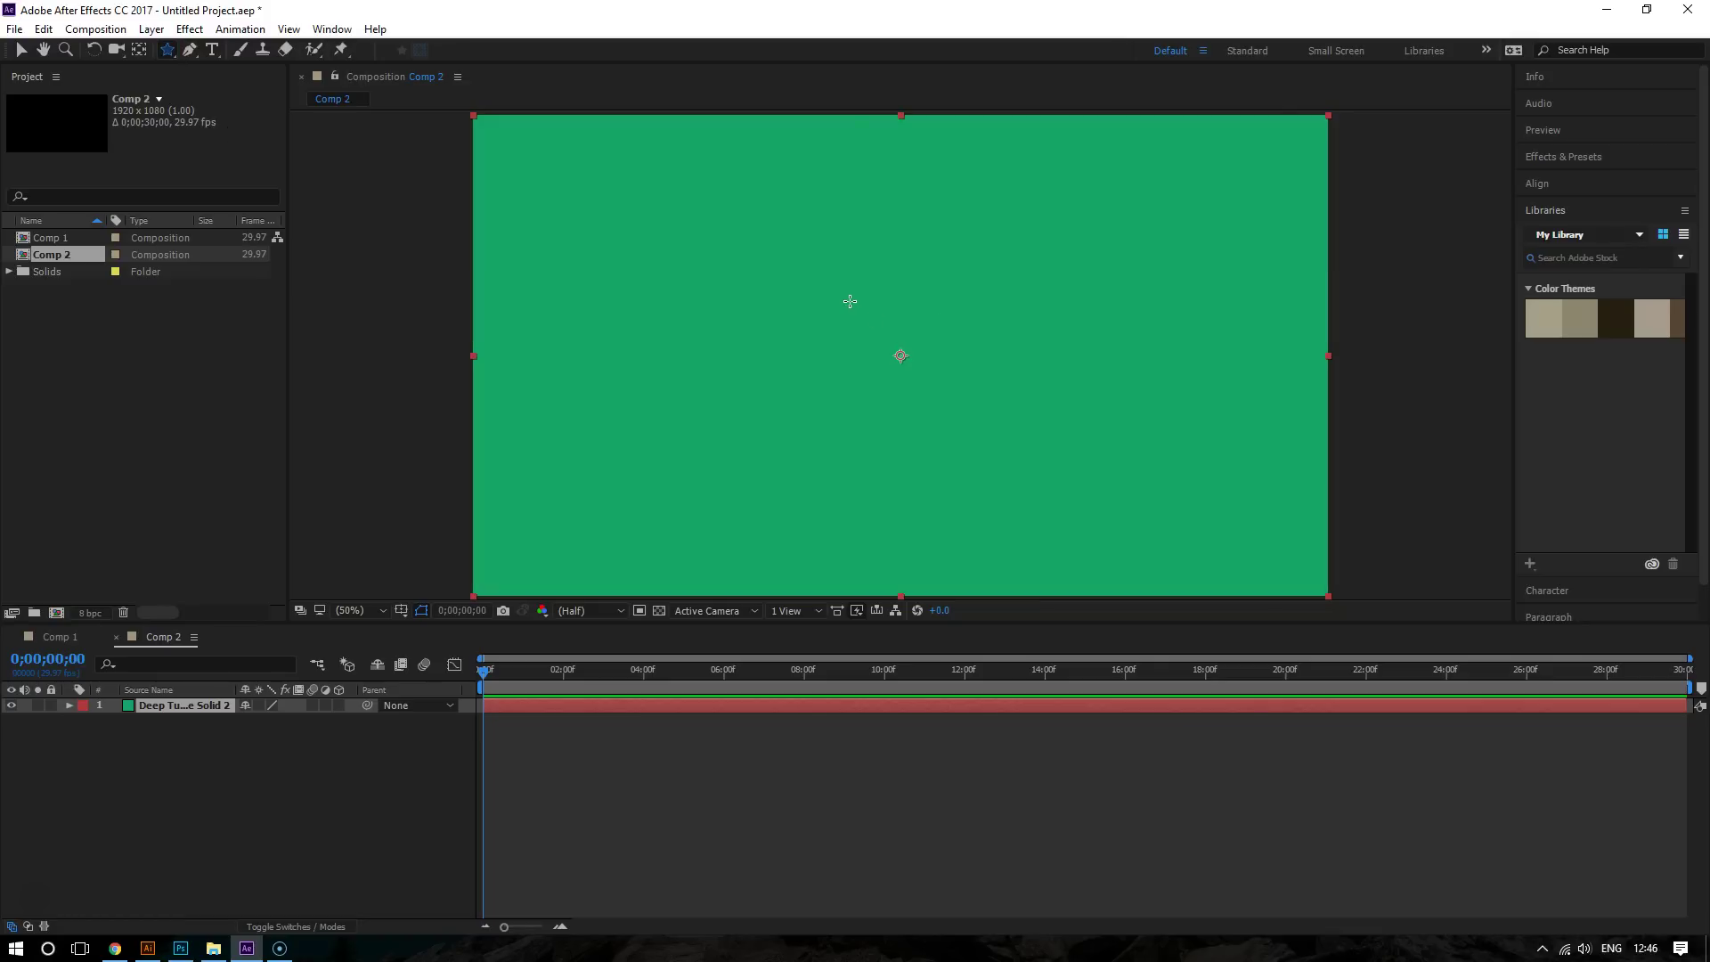
- Draw a star mask on the solid and nudge it toward the frame centre
left_click_drag(856, 306, 906, 378)
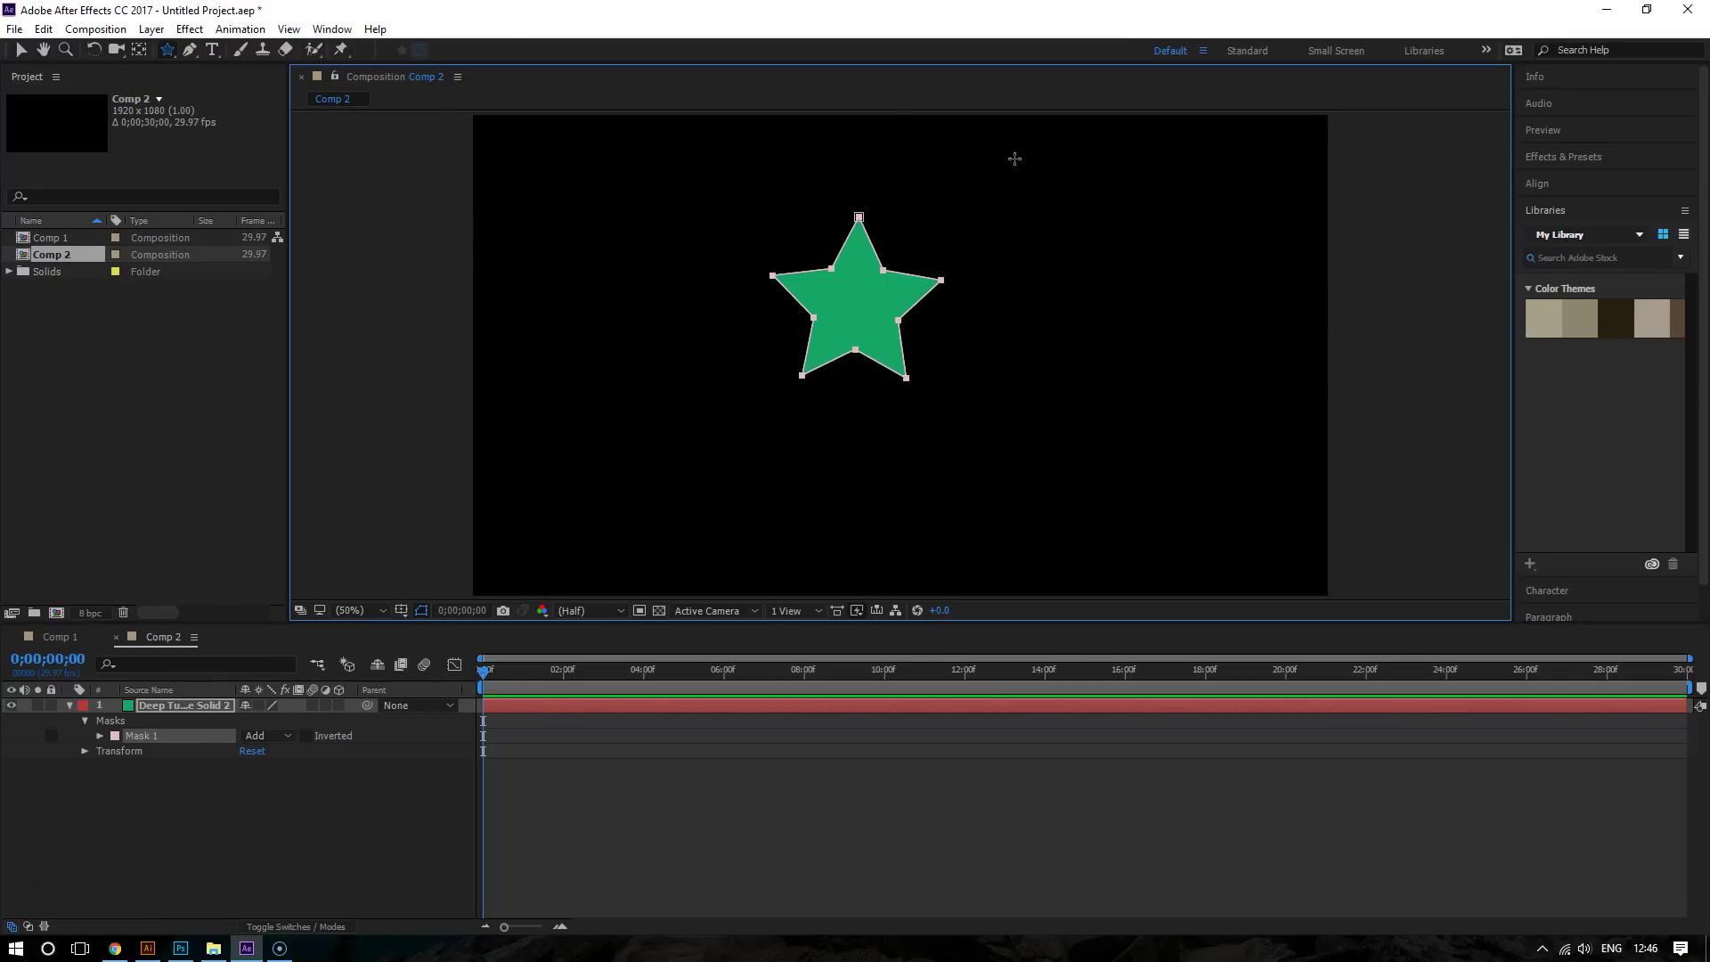
key("shift+Right")
key("shift+Right")
key("shift+Right")
key("shift+Right")
key("shift+Right")
key("shift+Right")
key("shift+Right")
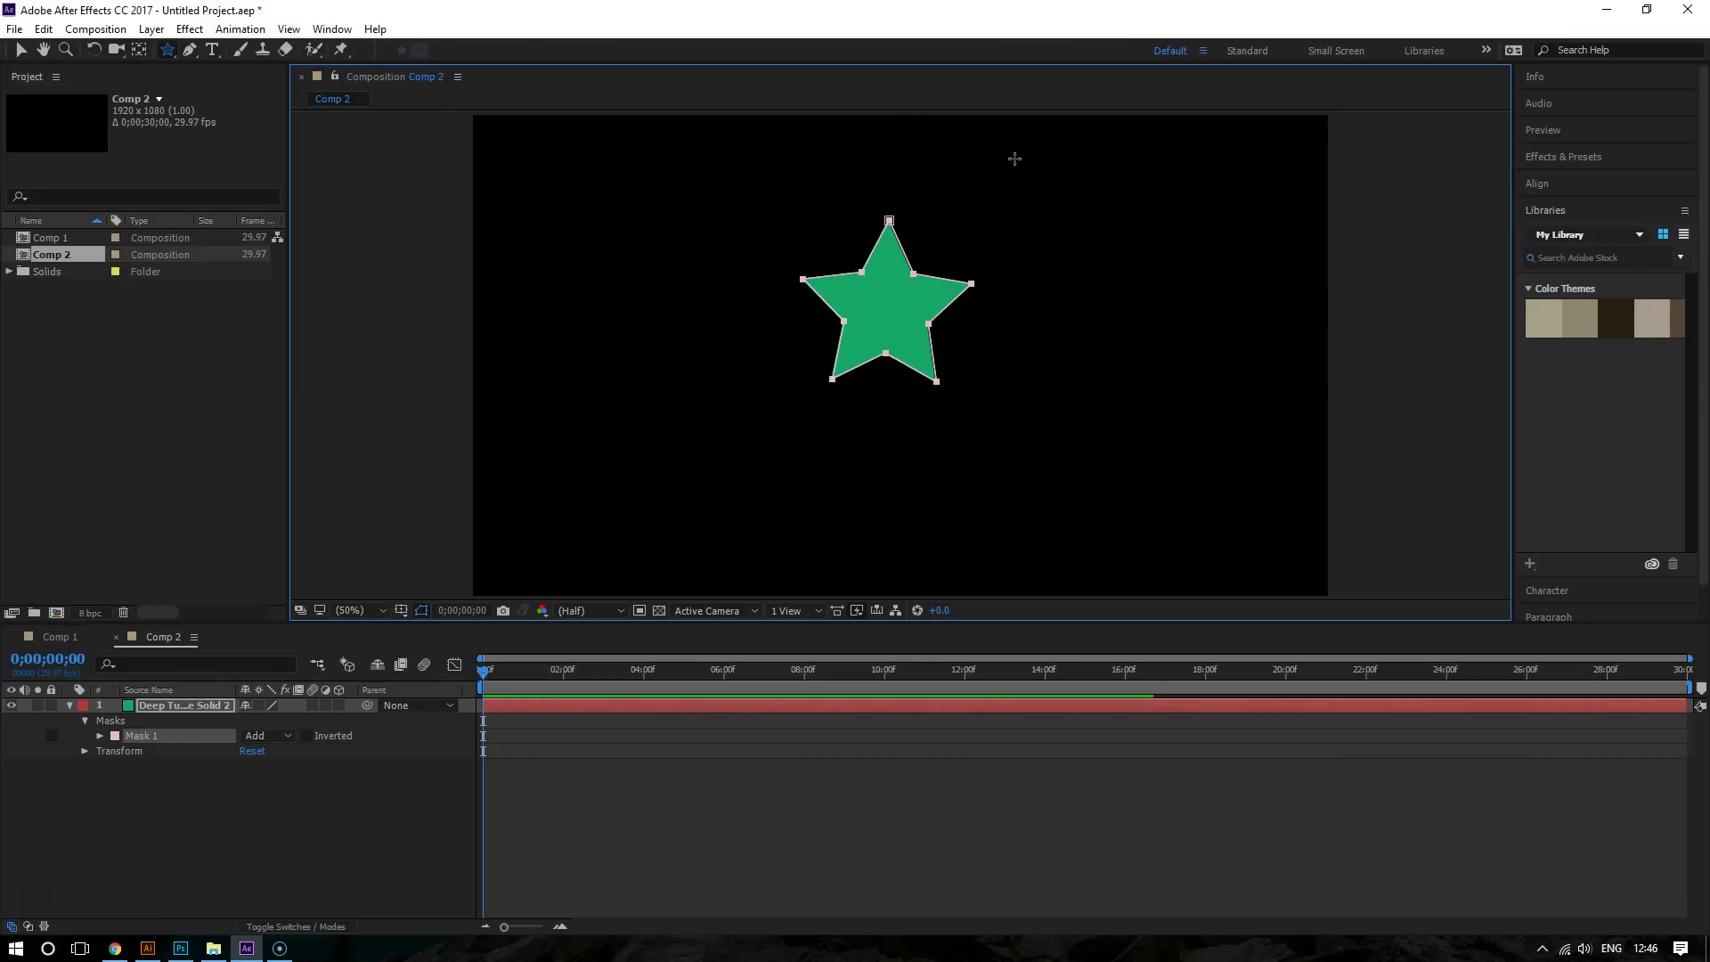
key("shift+Down")
key("shift+Down")
key("shift+Down")
key("shift+Right")
key("shift+Right")
key("shift+Right")
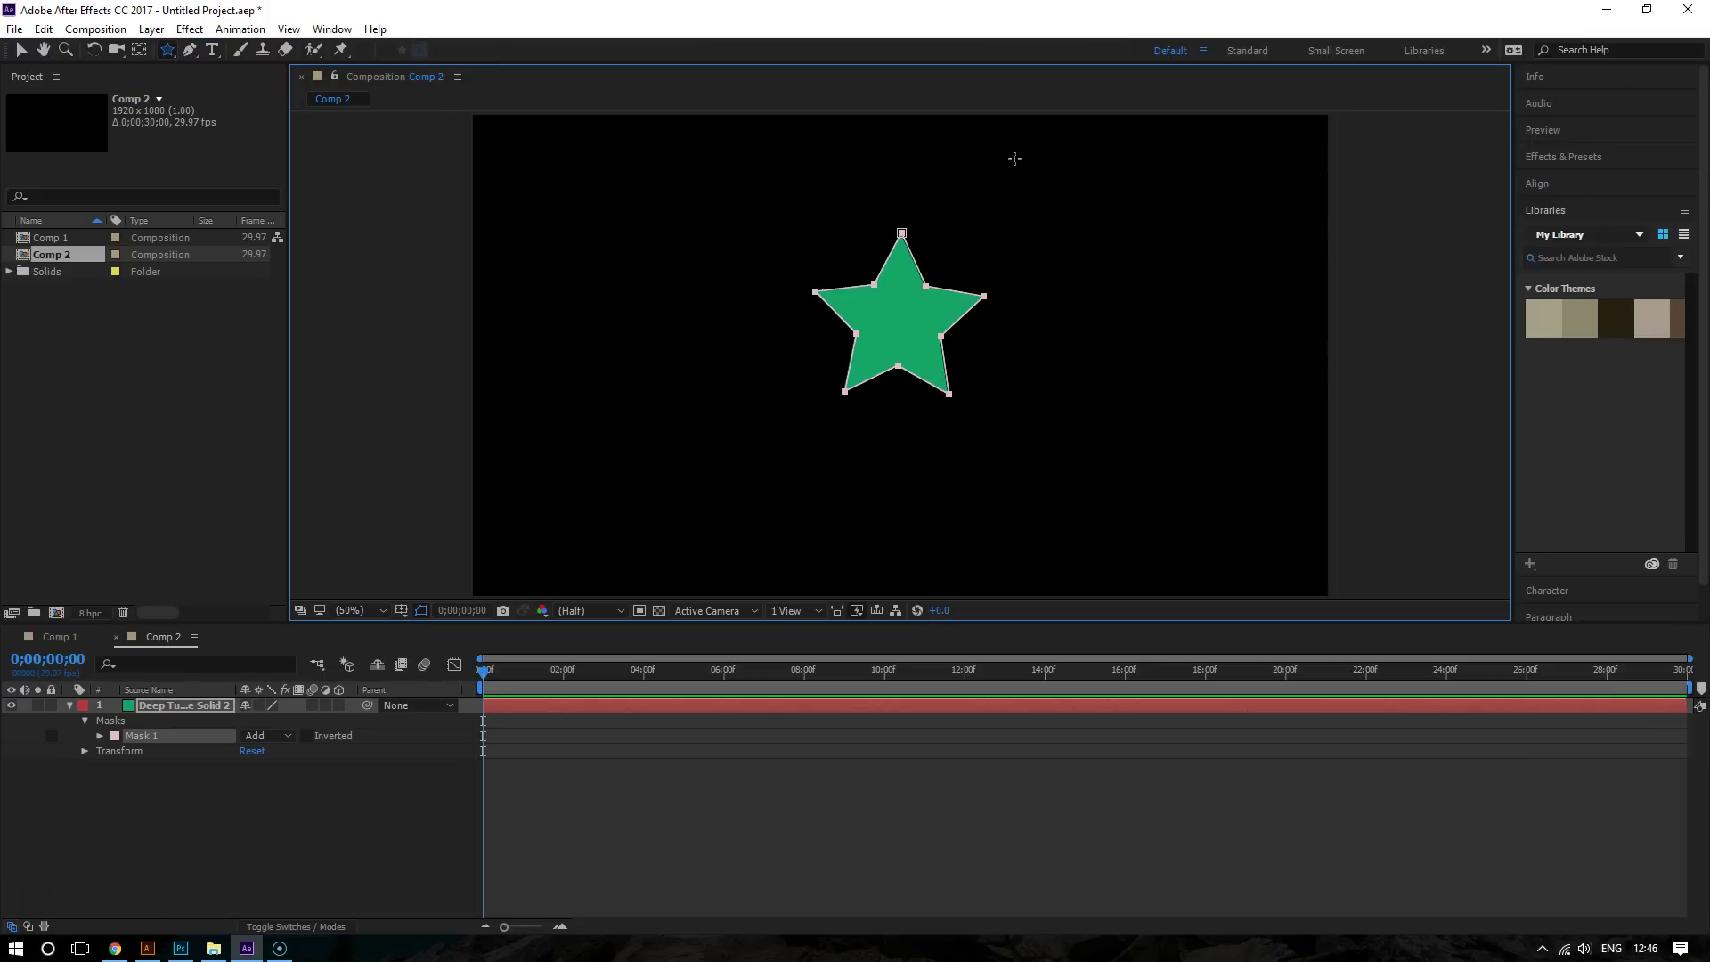
key("shift+Right")
key("shift+Down")
key("shift+Down")
key("shift+Right")
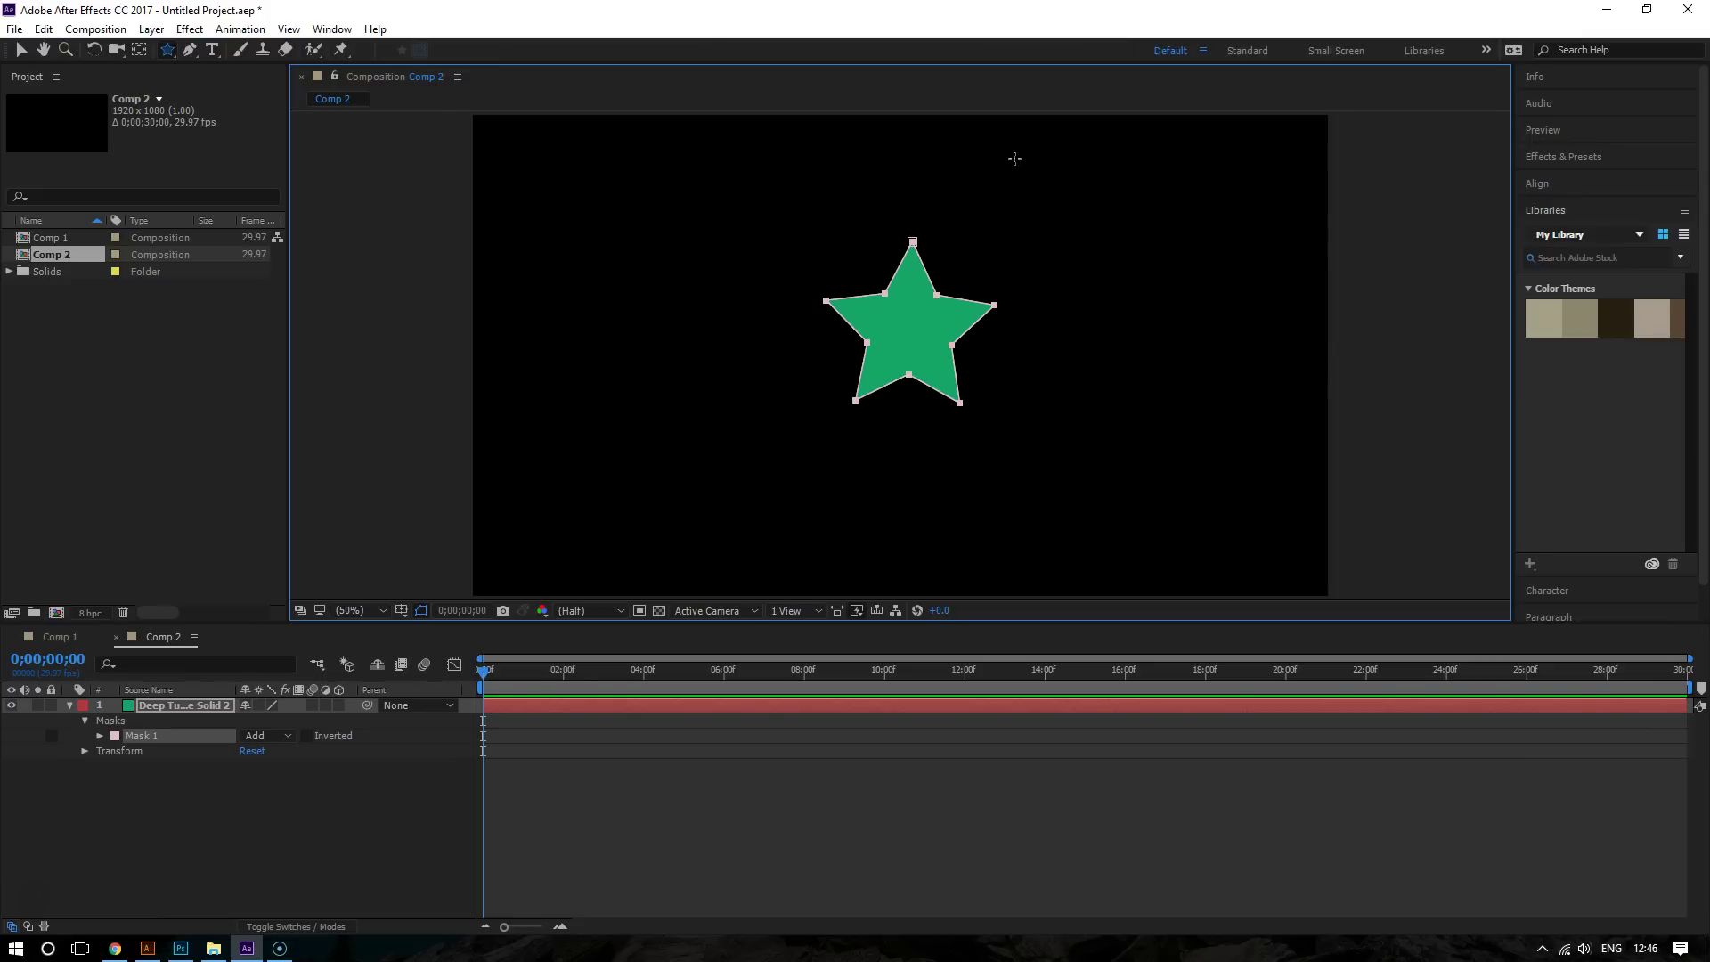
key("Down")
key("Down")
key("Down")
key("Down")
key("shift+Right")
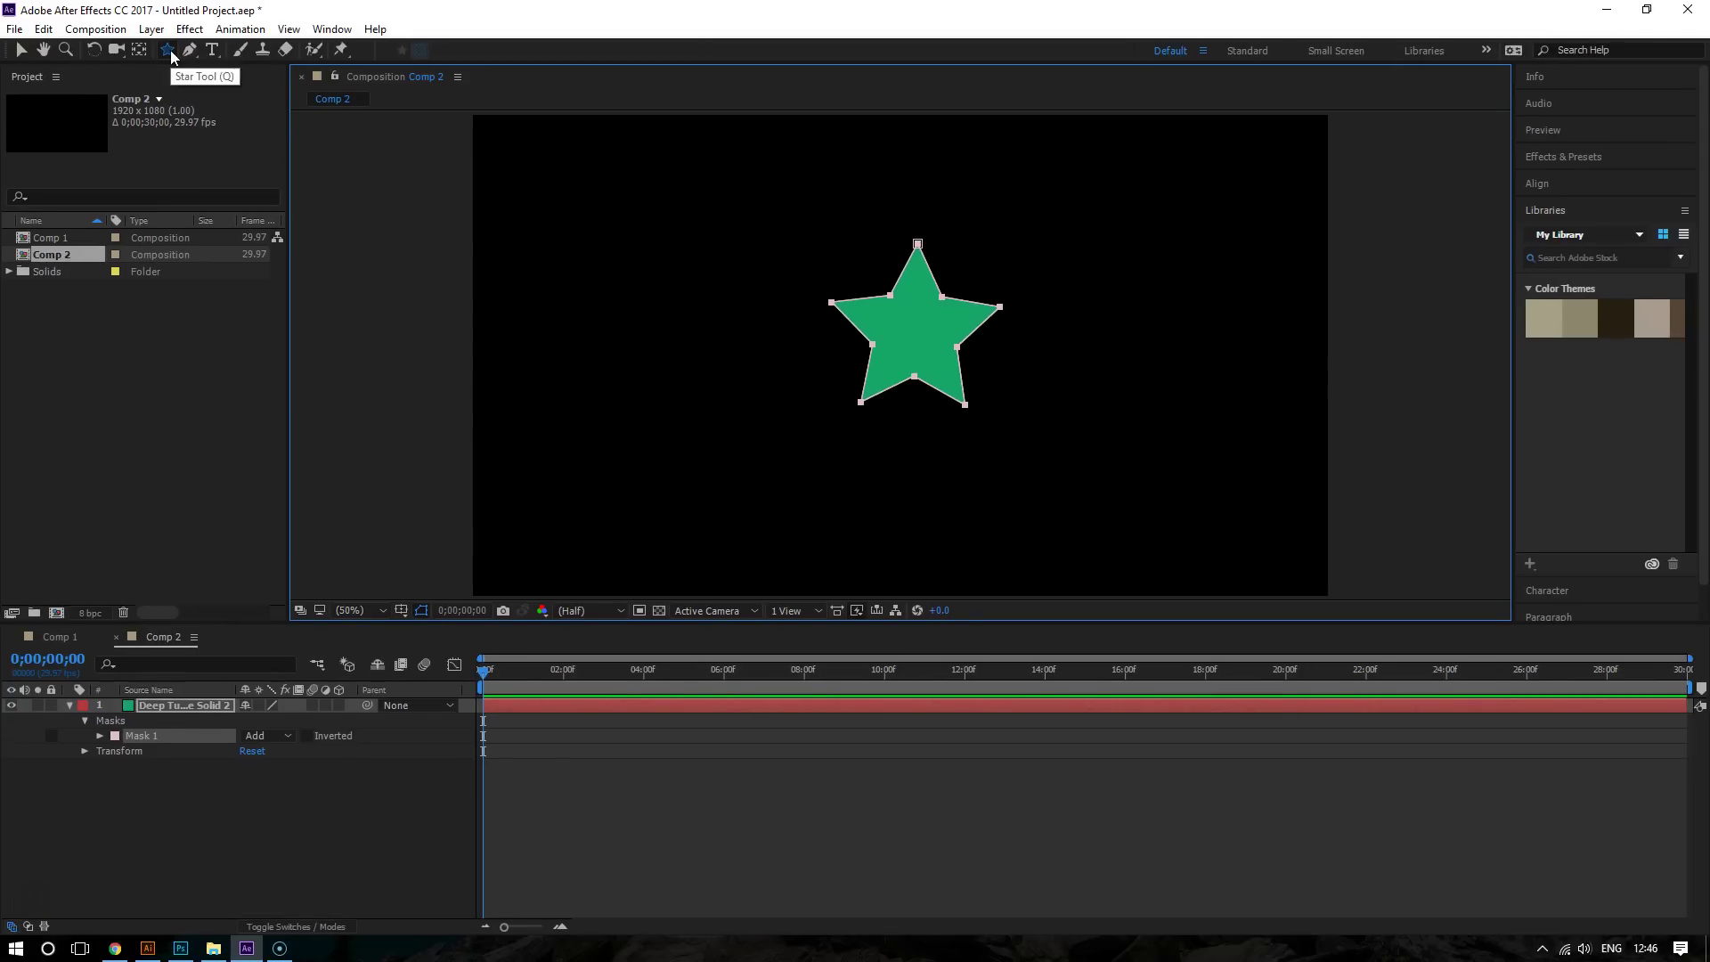
- Draw a rectangle mask over the star, nudge it into alignment, then deselect the layer
left_click(170, 51)
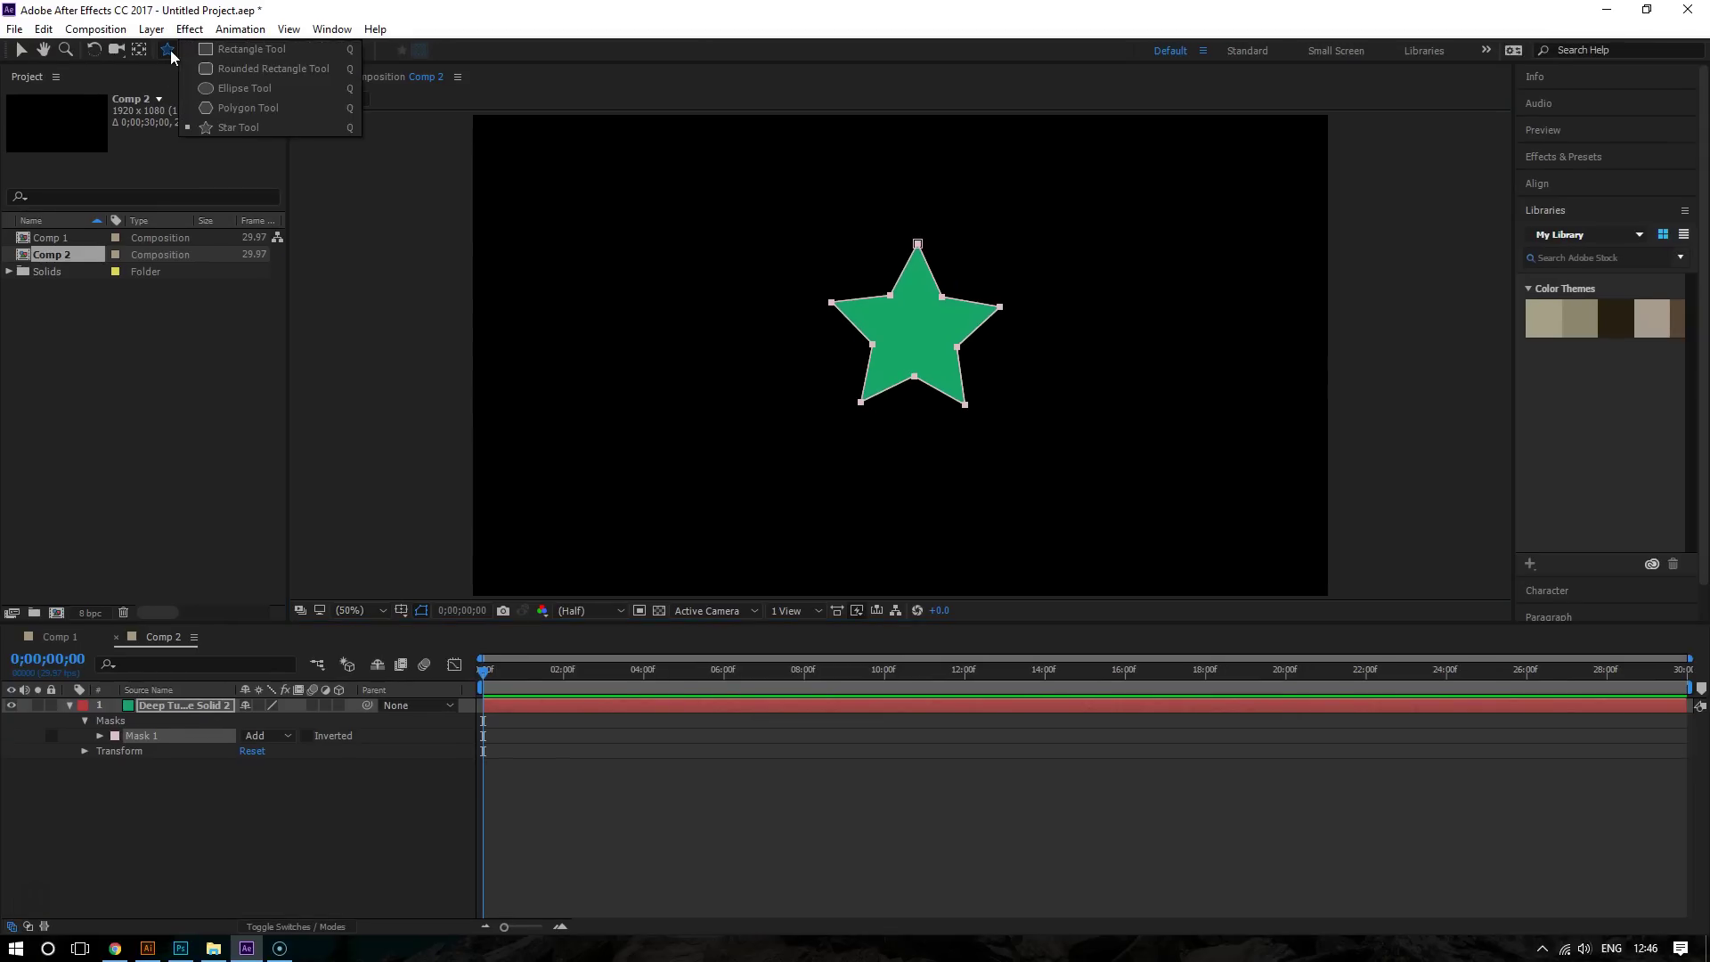
left_click(239, 50)
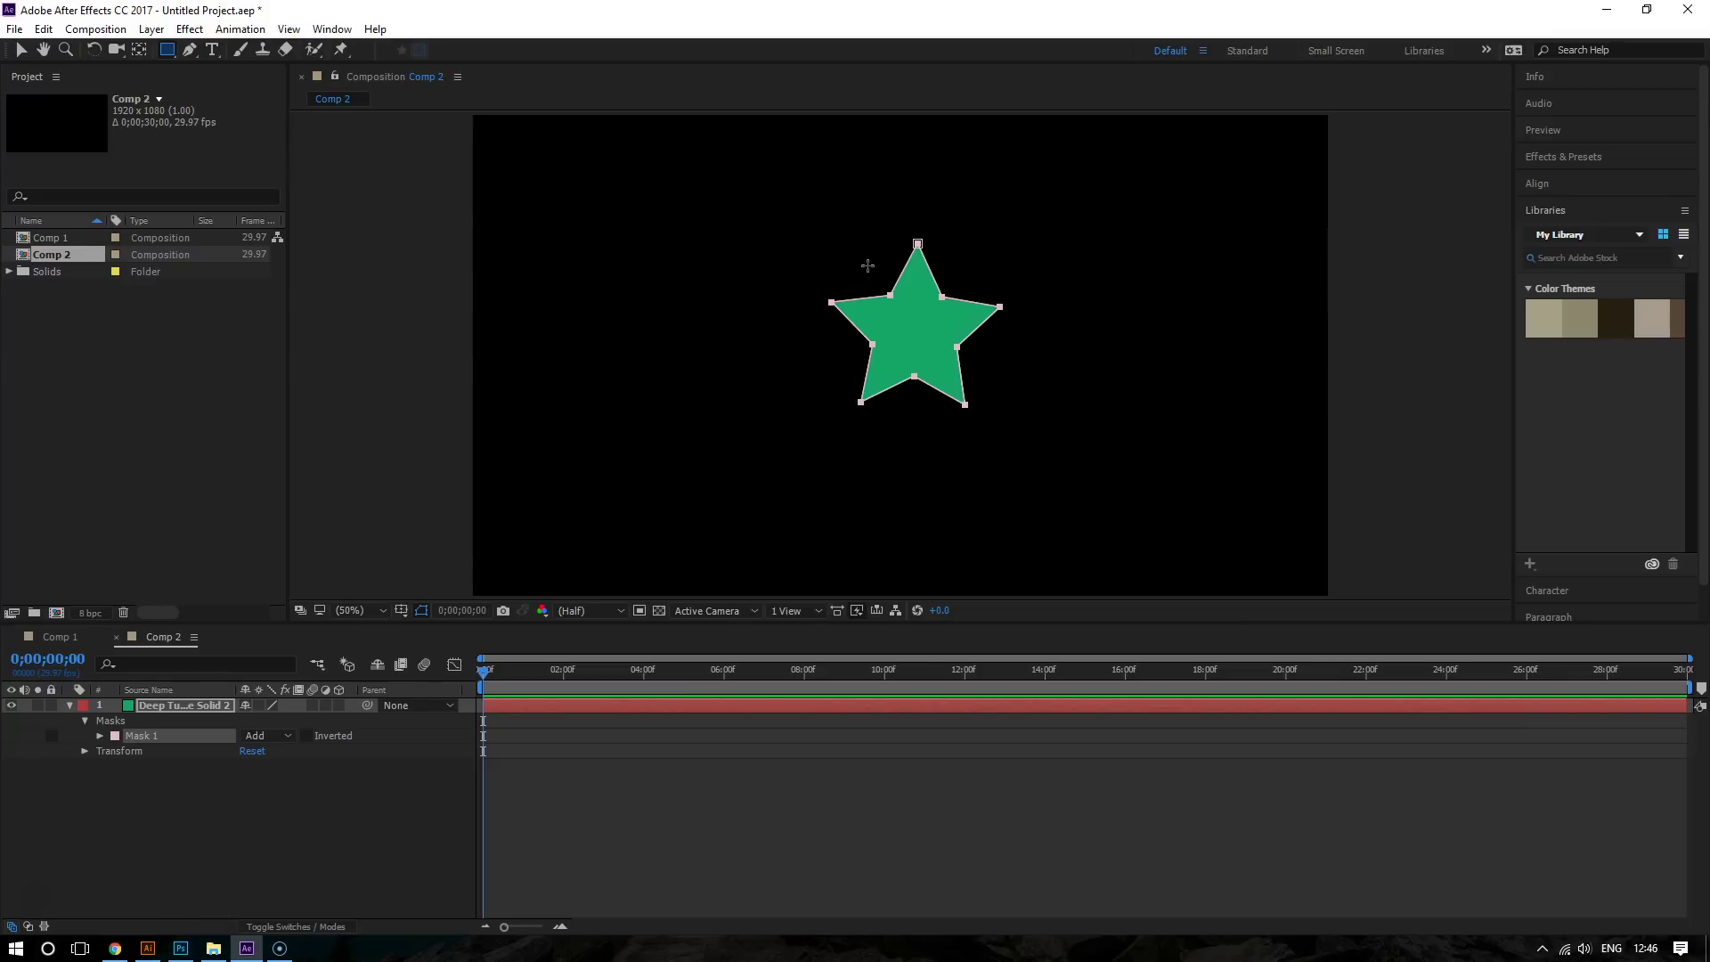
left_click_drag(869, 266, 999, 402)
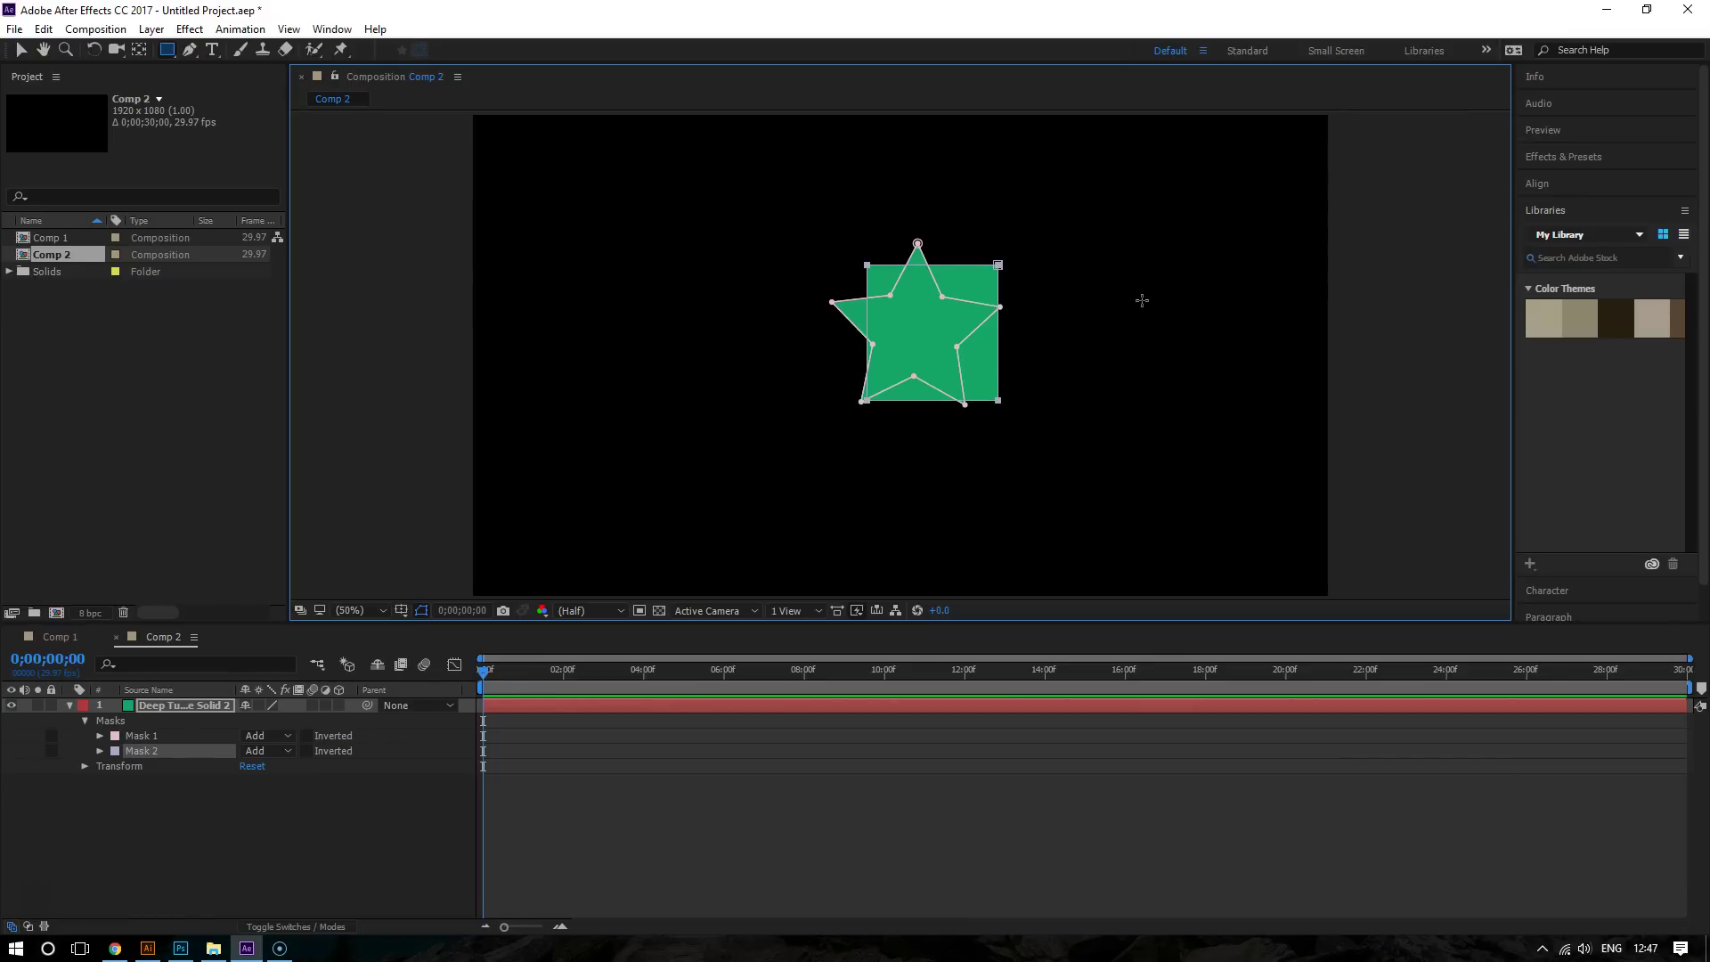
key("Left")
key("Left")
key("Left")
key("Left")
key("Left")
key("Left")
key("Left")
key("Left")
key("Left")
key("Left")
key("Left")
key("Left")
key("Left")
key("Left")
key("Left")
key("Left")
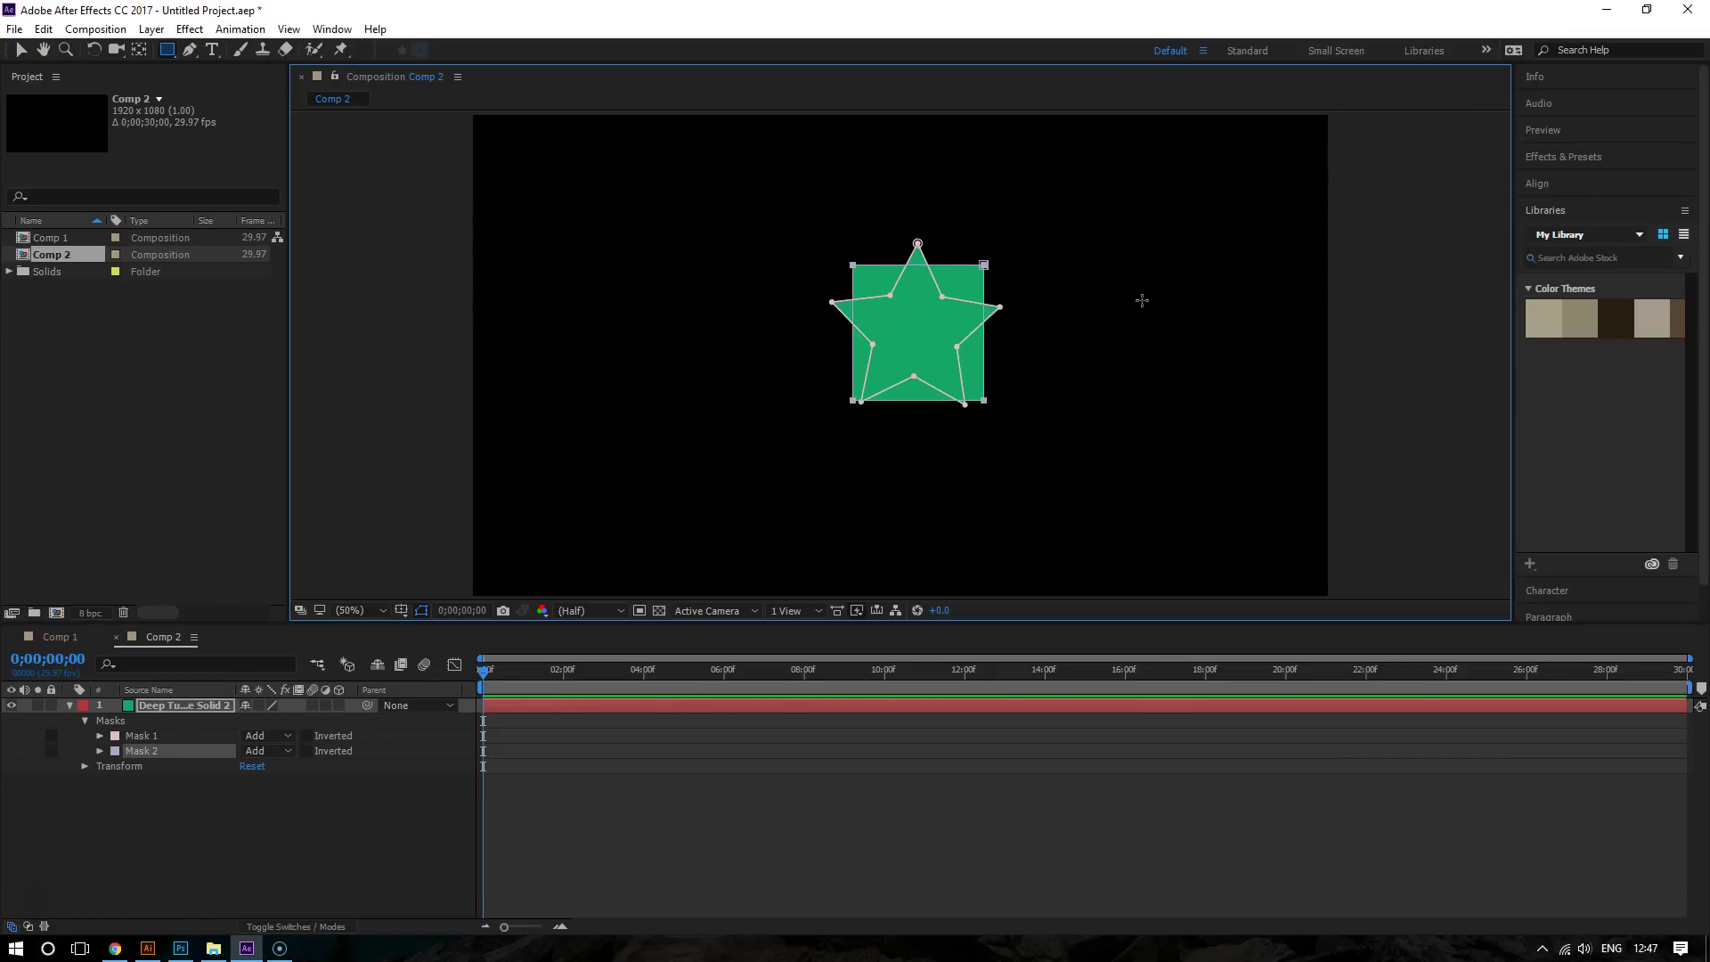
key("Left")
key("Left")
key("Left")
key("Left")
key("Left")
key("Left")
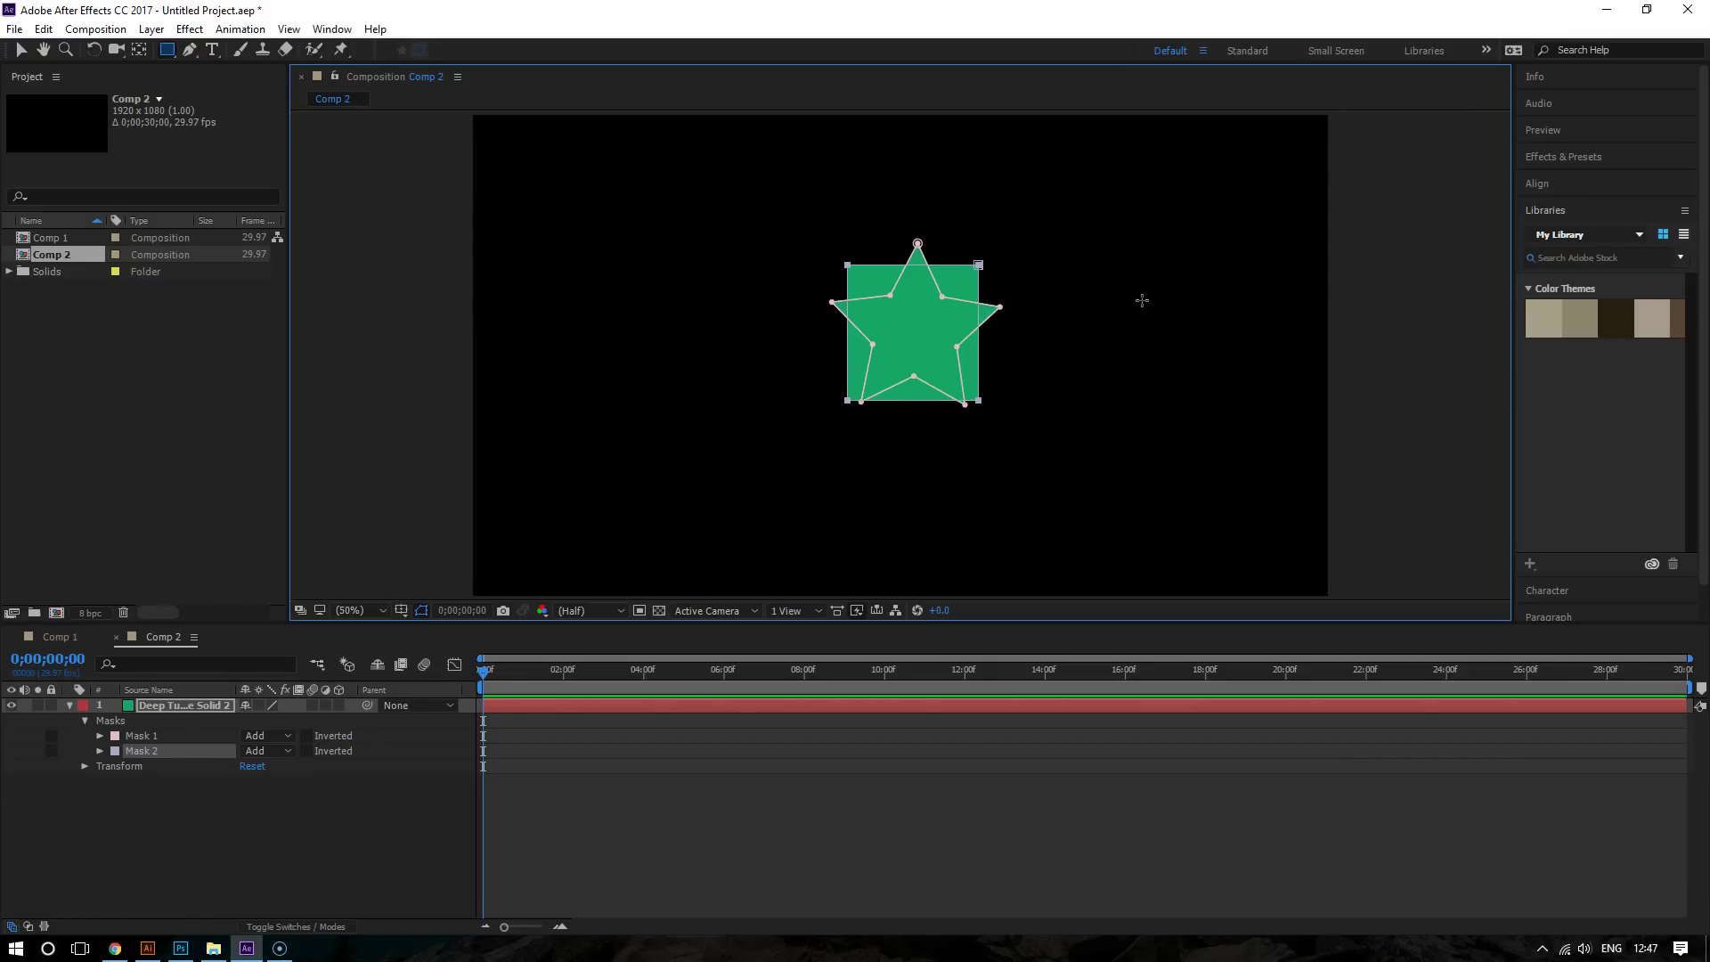
key("Right")
key("Right")
left_click(339, 845)
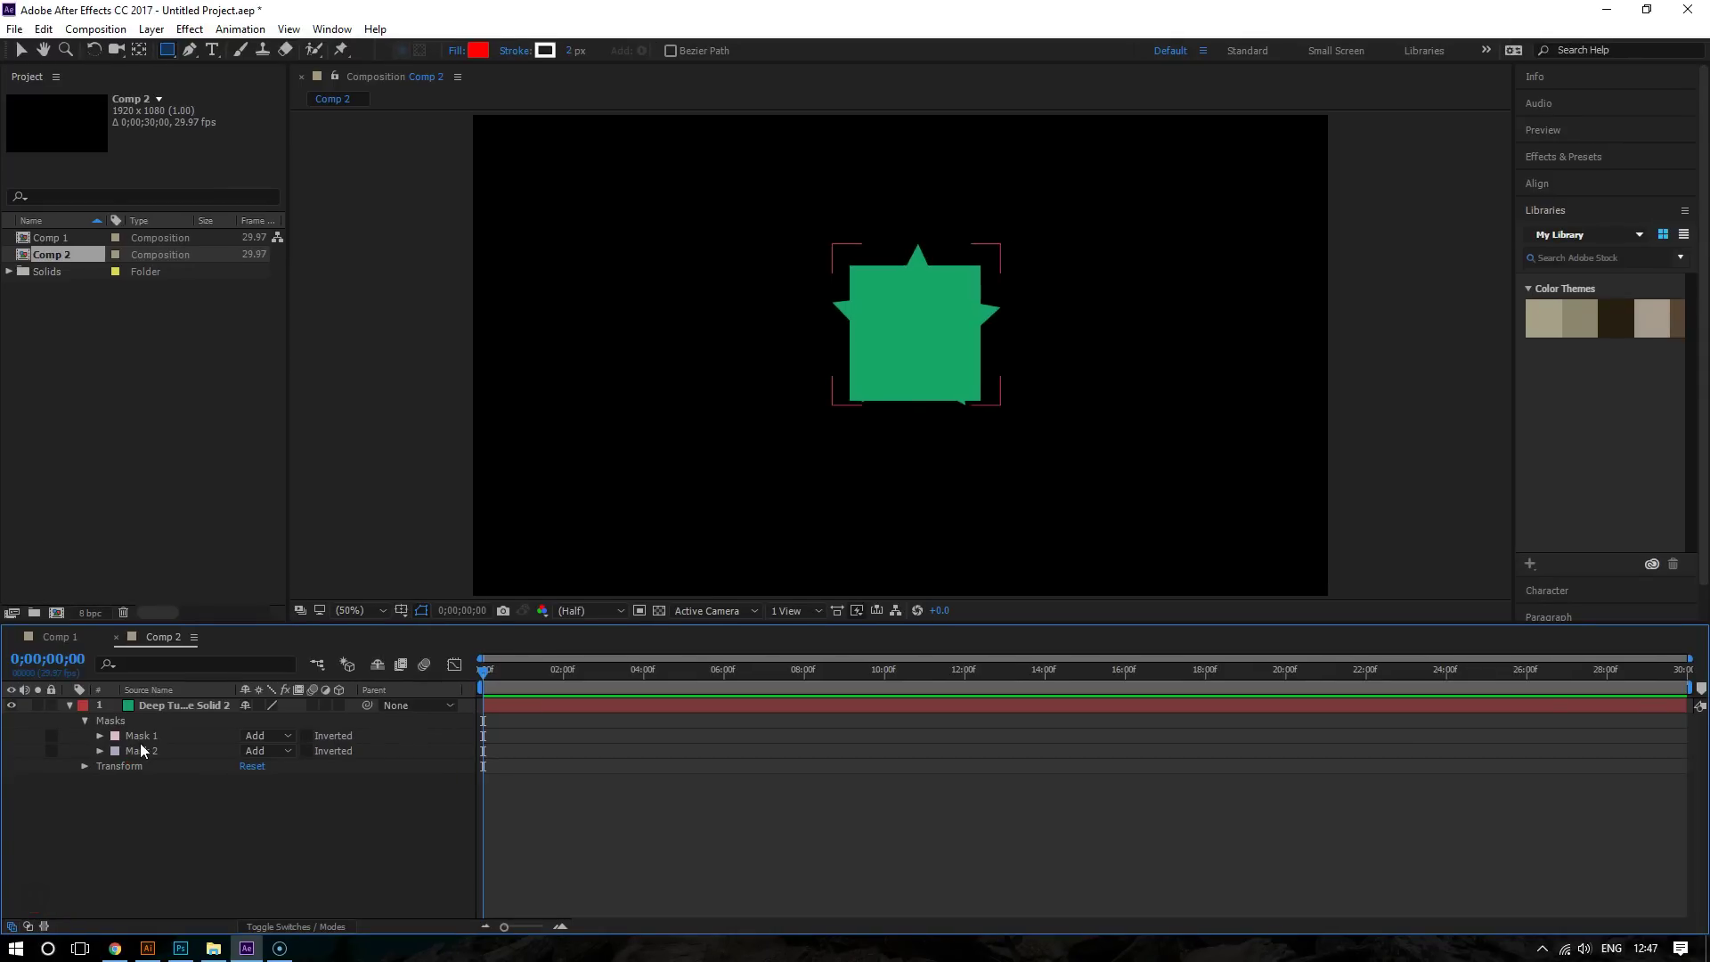
- Rename Mask 1, the star mask, to 'Star'
left_click(151, 737)
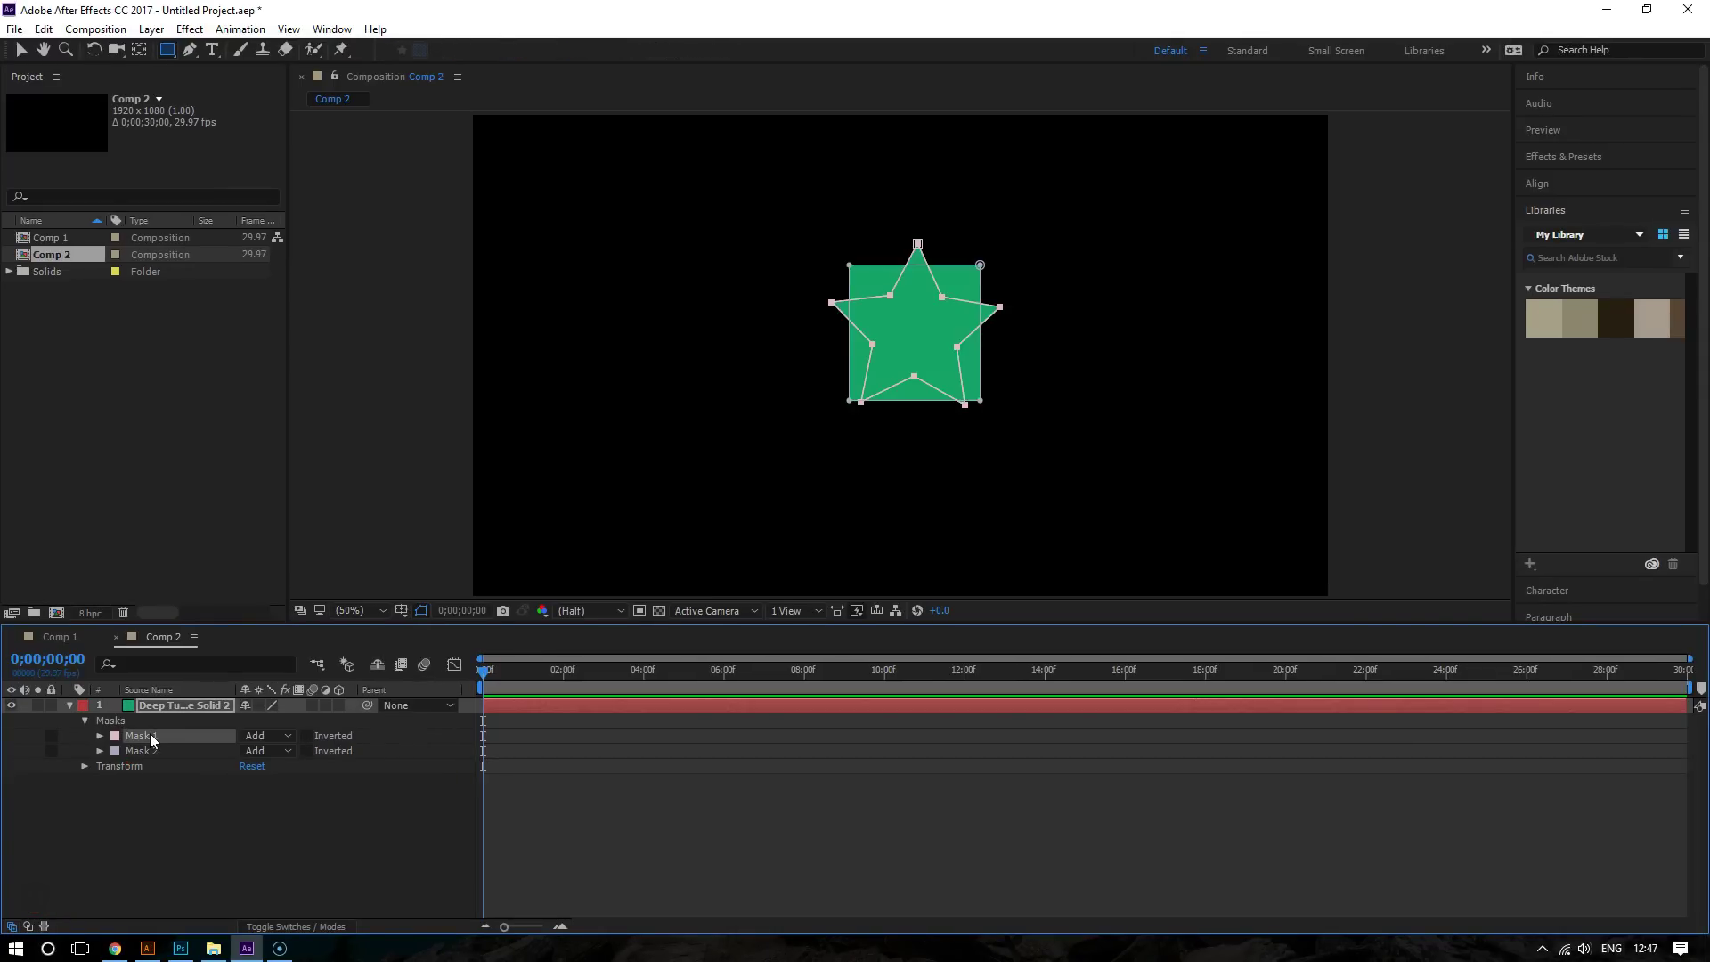
right_click(150, 734)
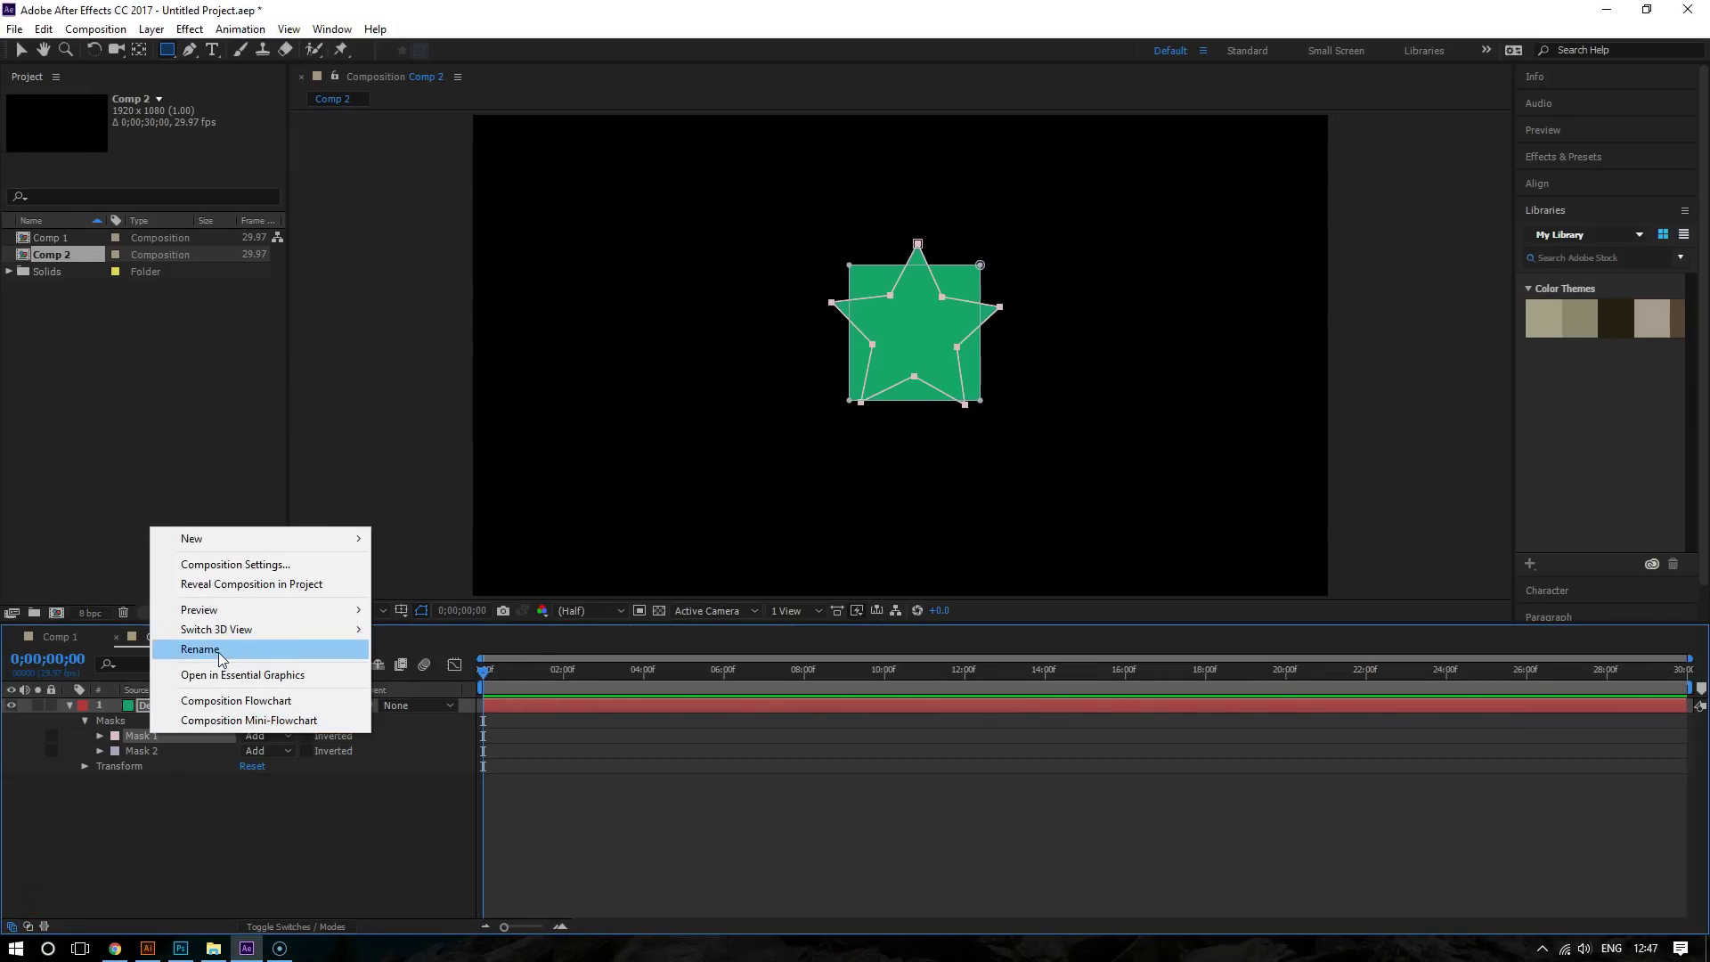
left_click(218, 649)
type("Sta")
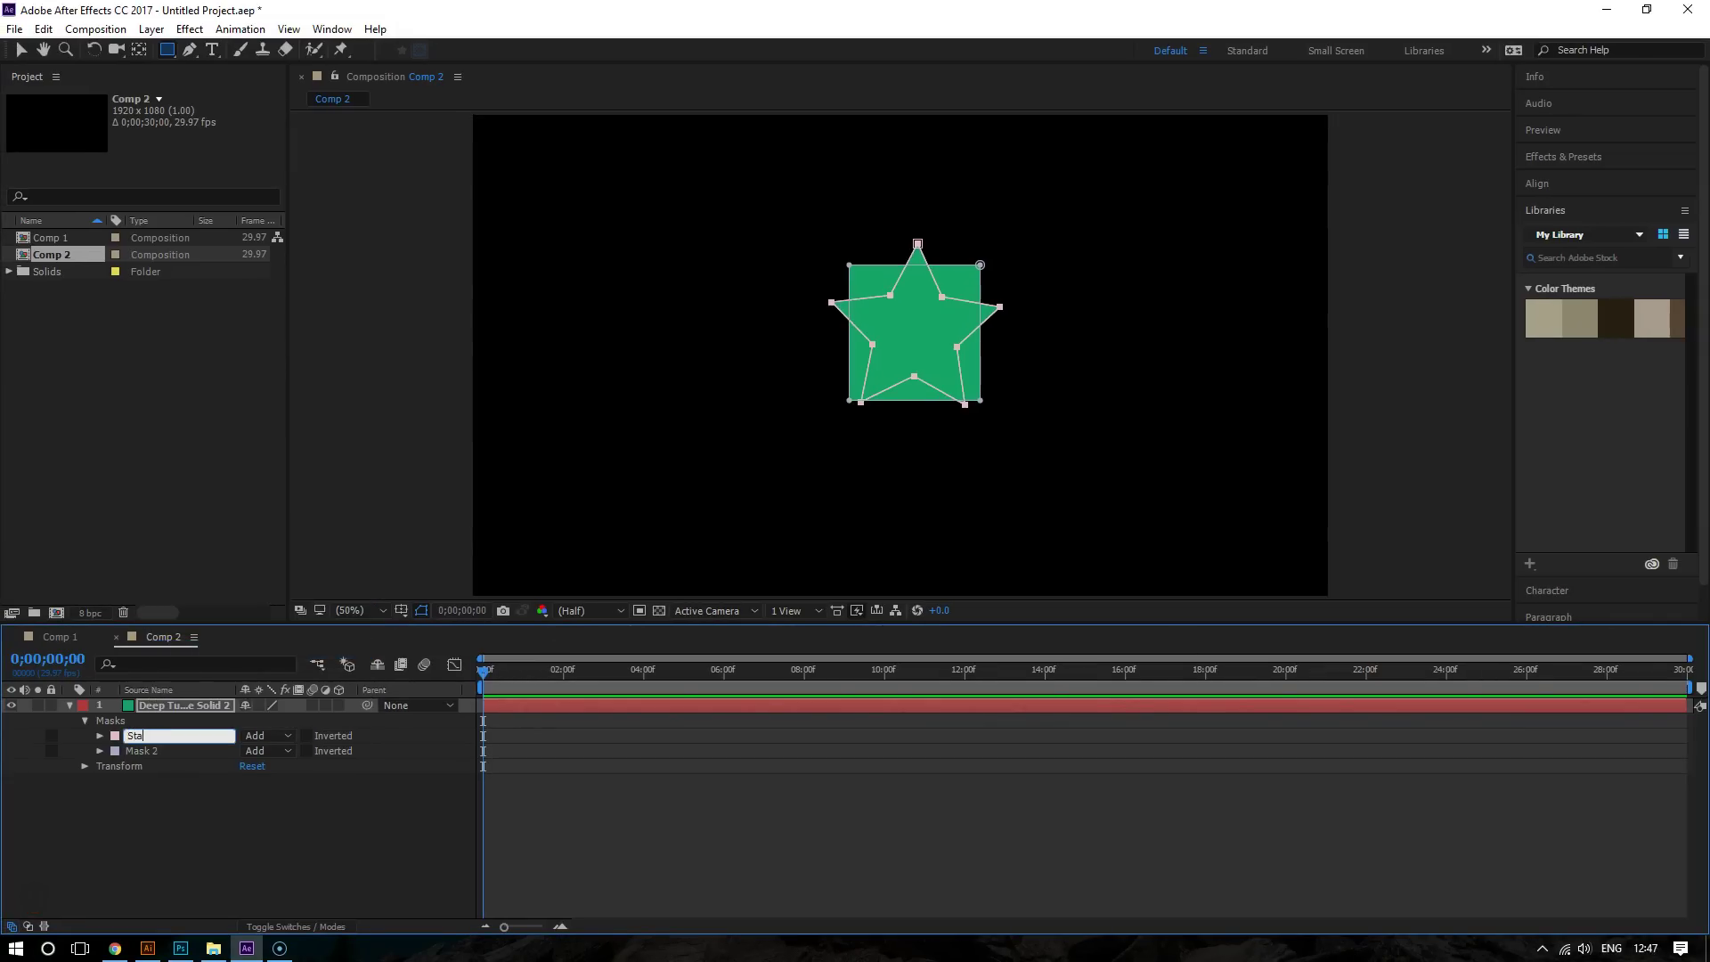
type("r")
left_click(189, 775)
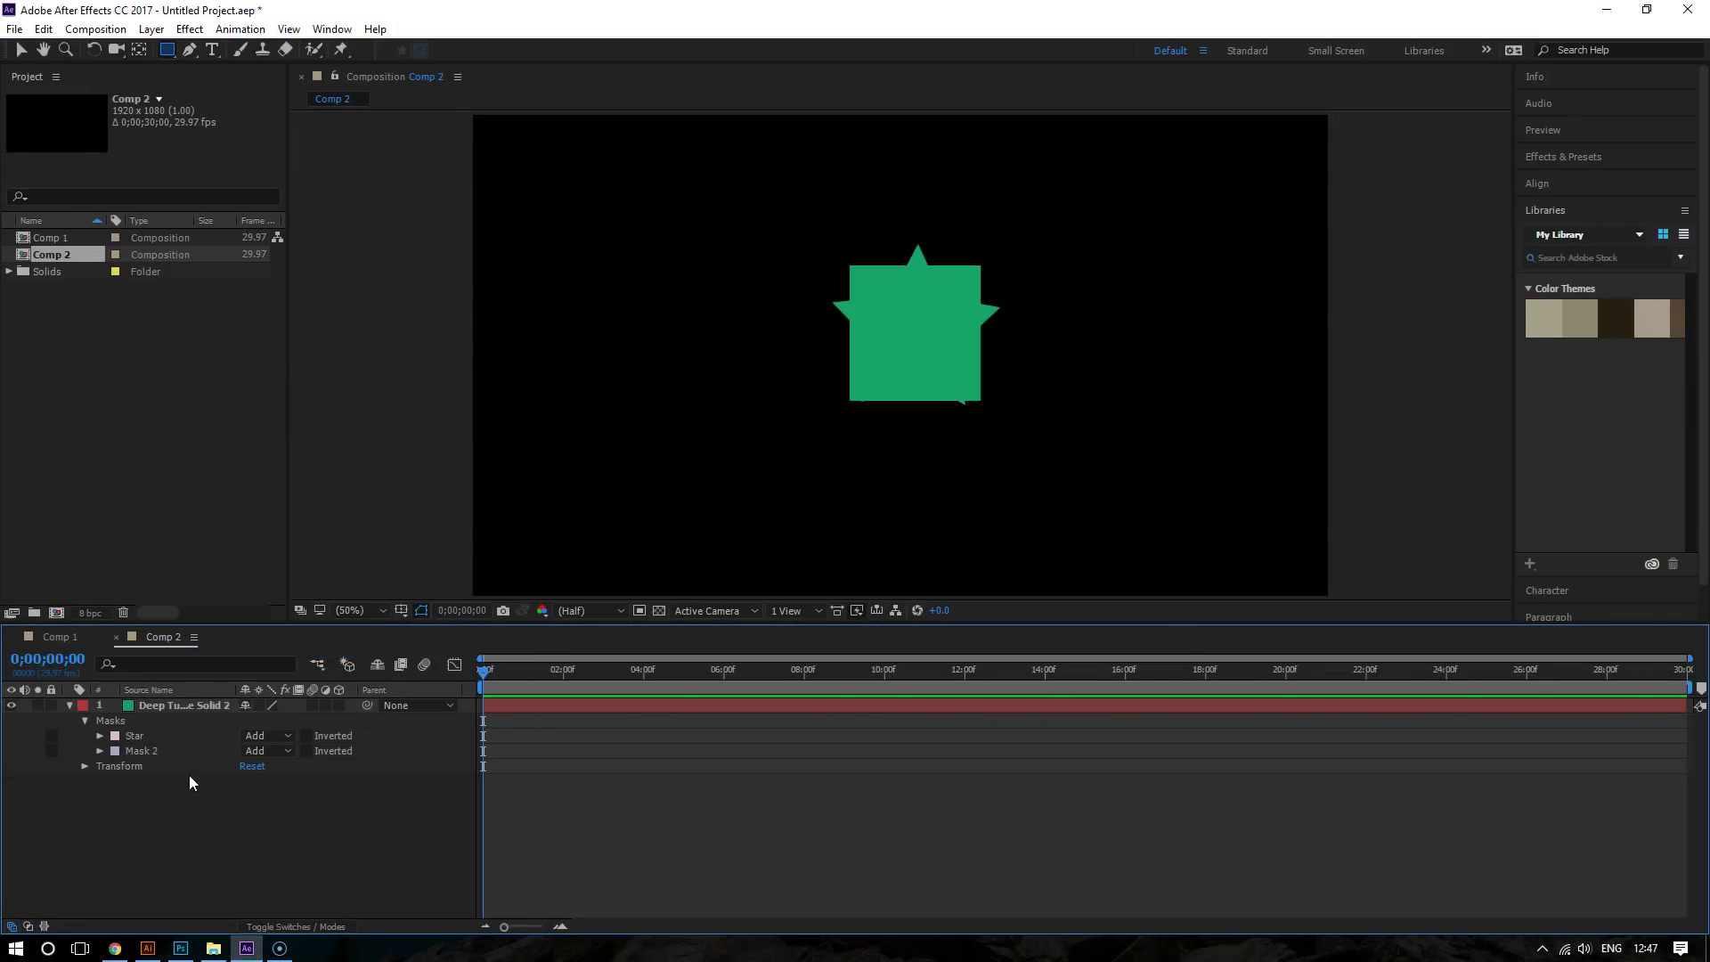
- Rename Mask 2 to 'Rectangle', then select both the Rectangle and Star masks
right_click(139, 756)
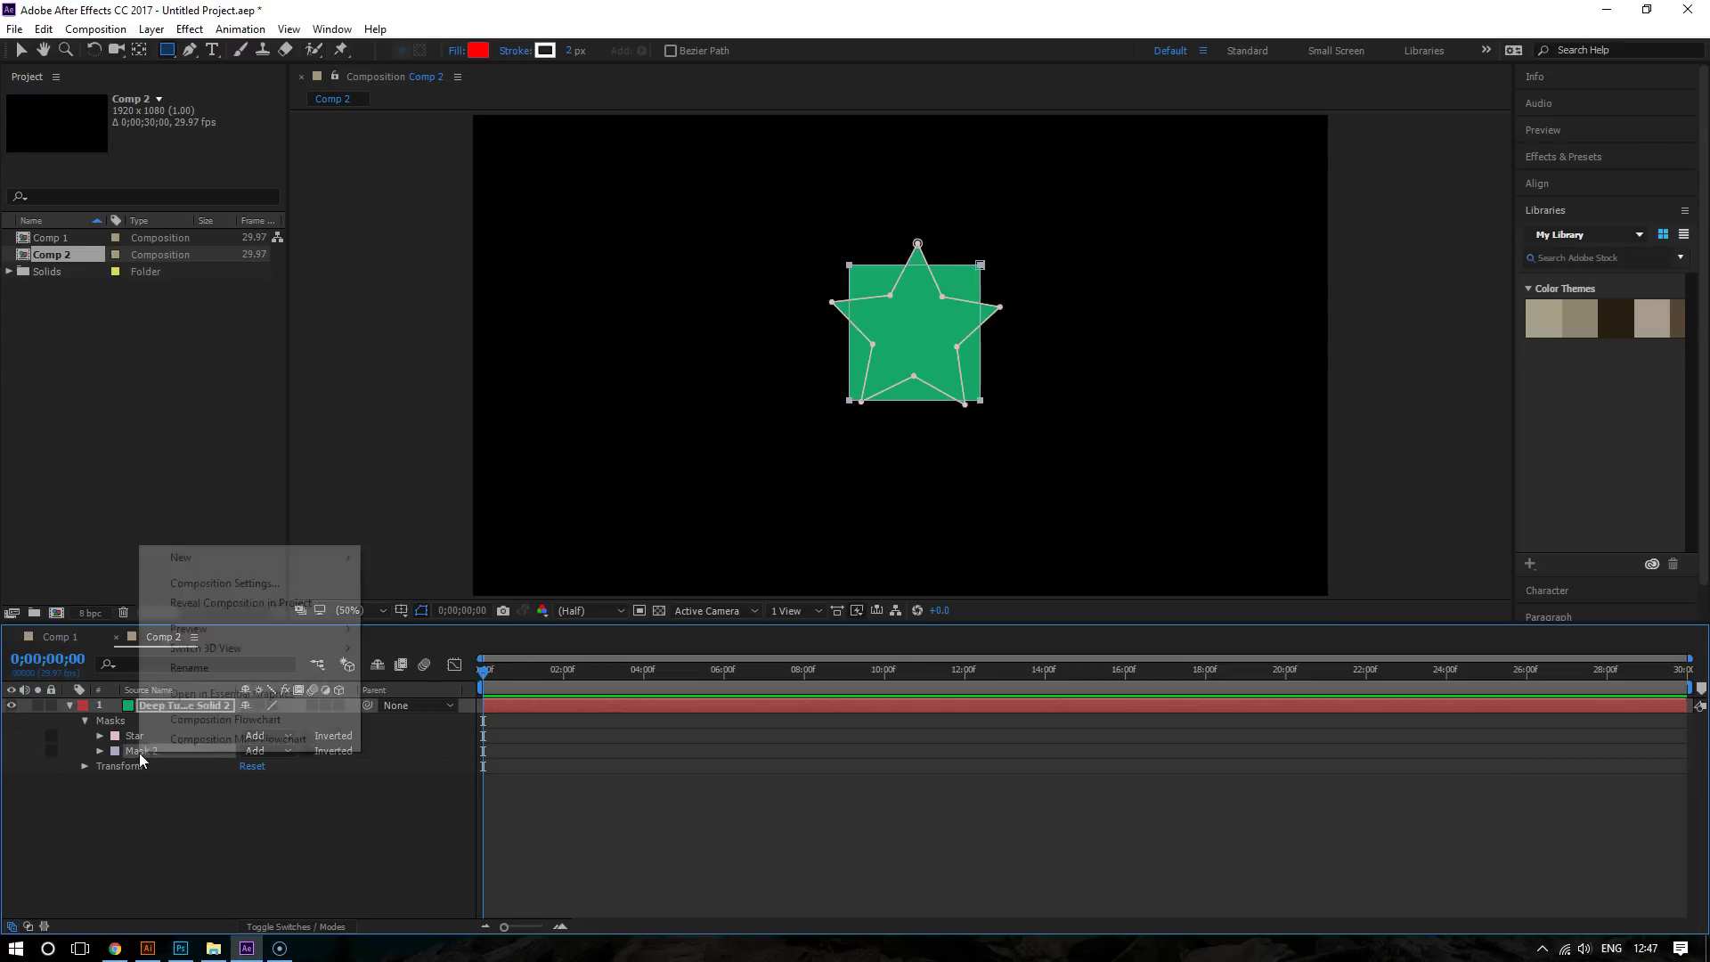
left_click(202, 670)
type("Rec")
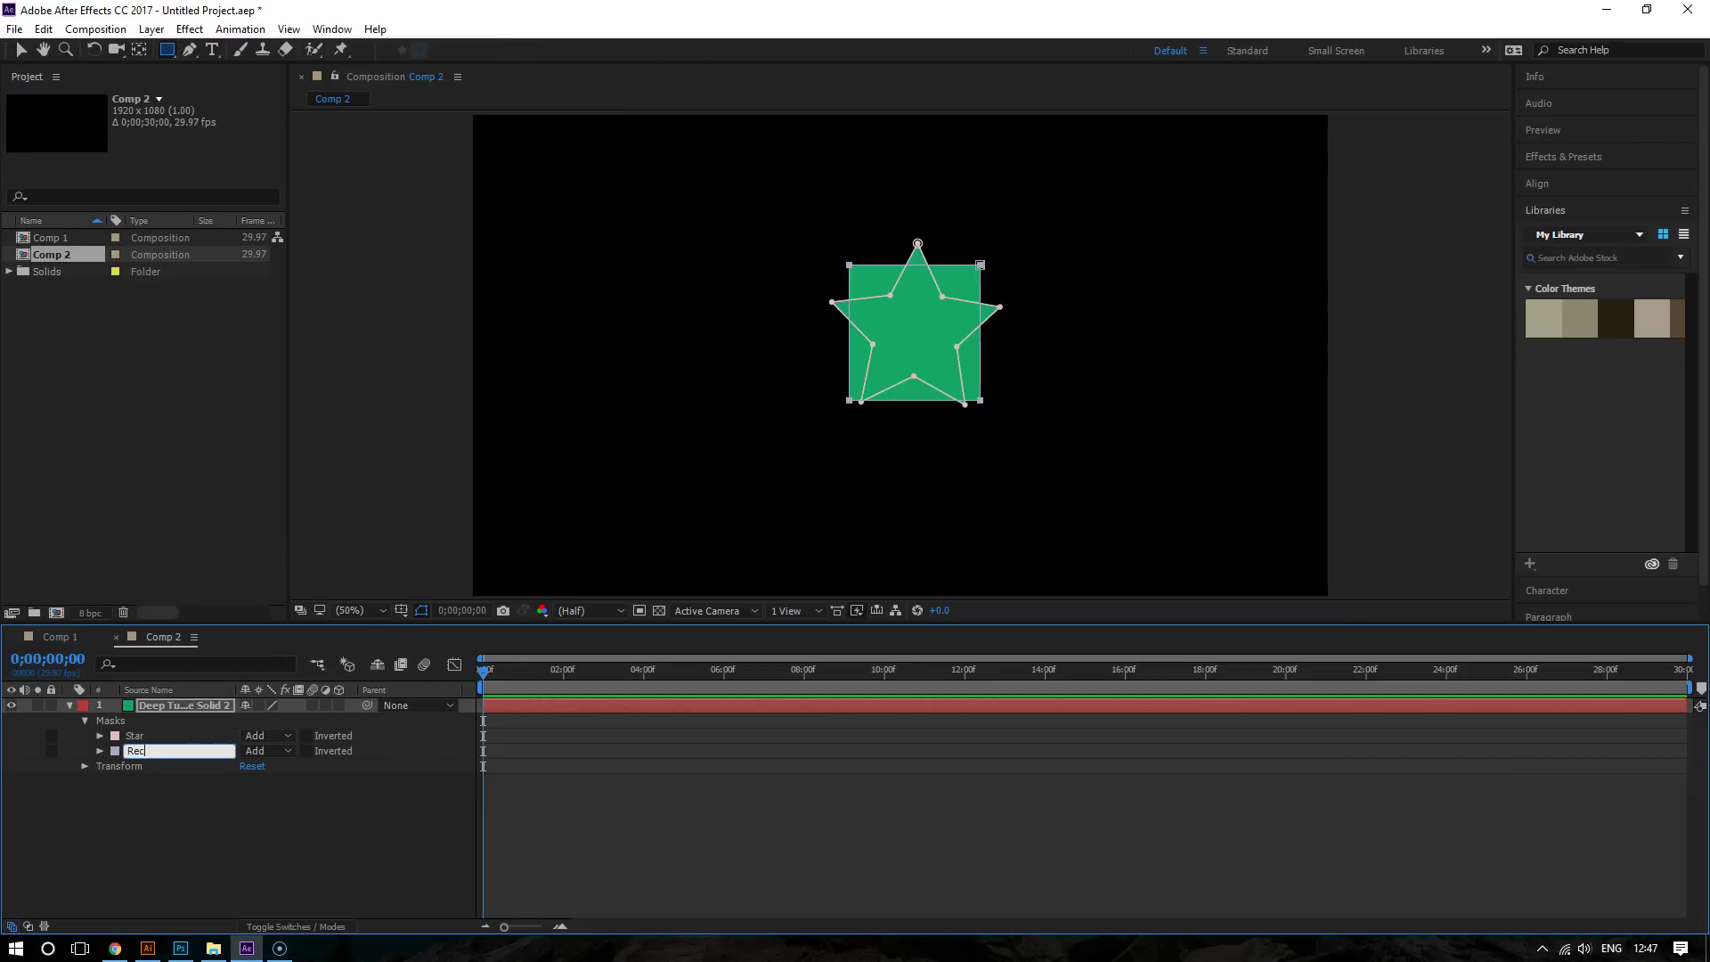
type("tangle")
left_click(222, 793)
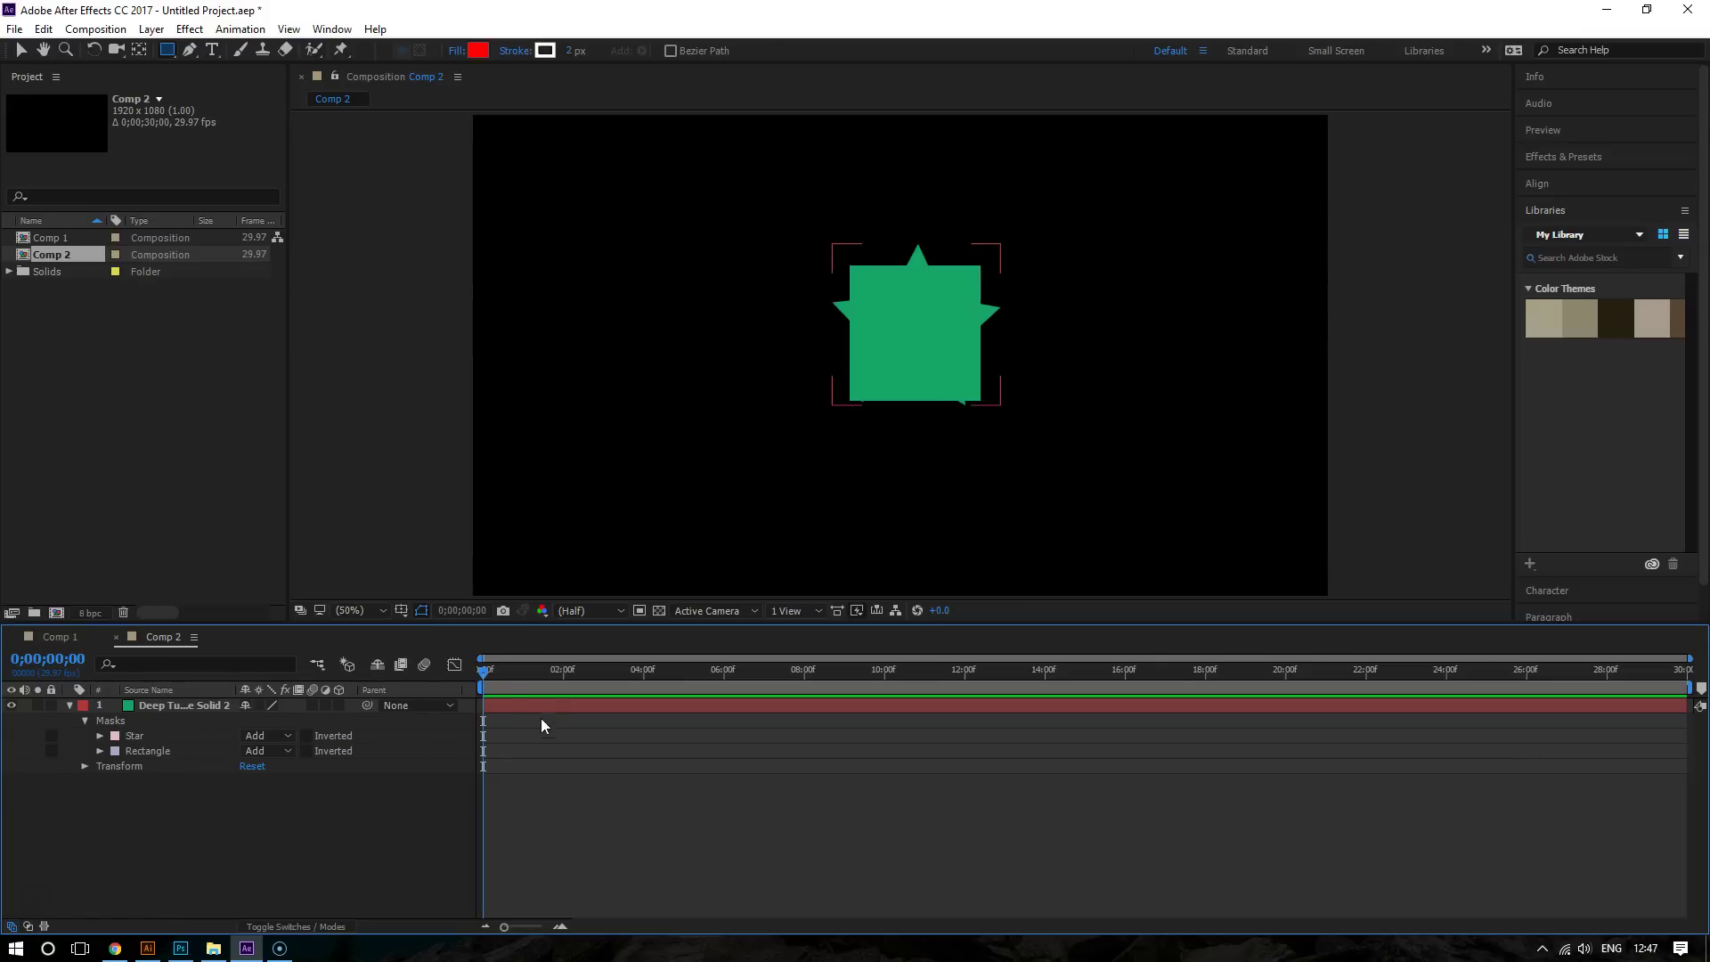
left_click(107, 767)
left_click(154, 751)
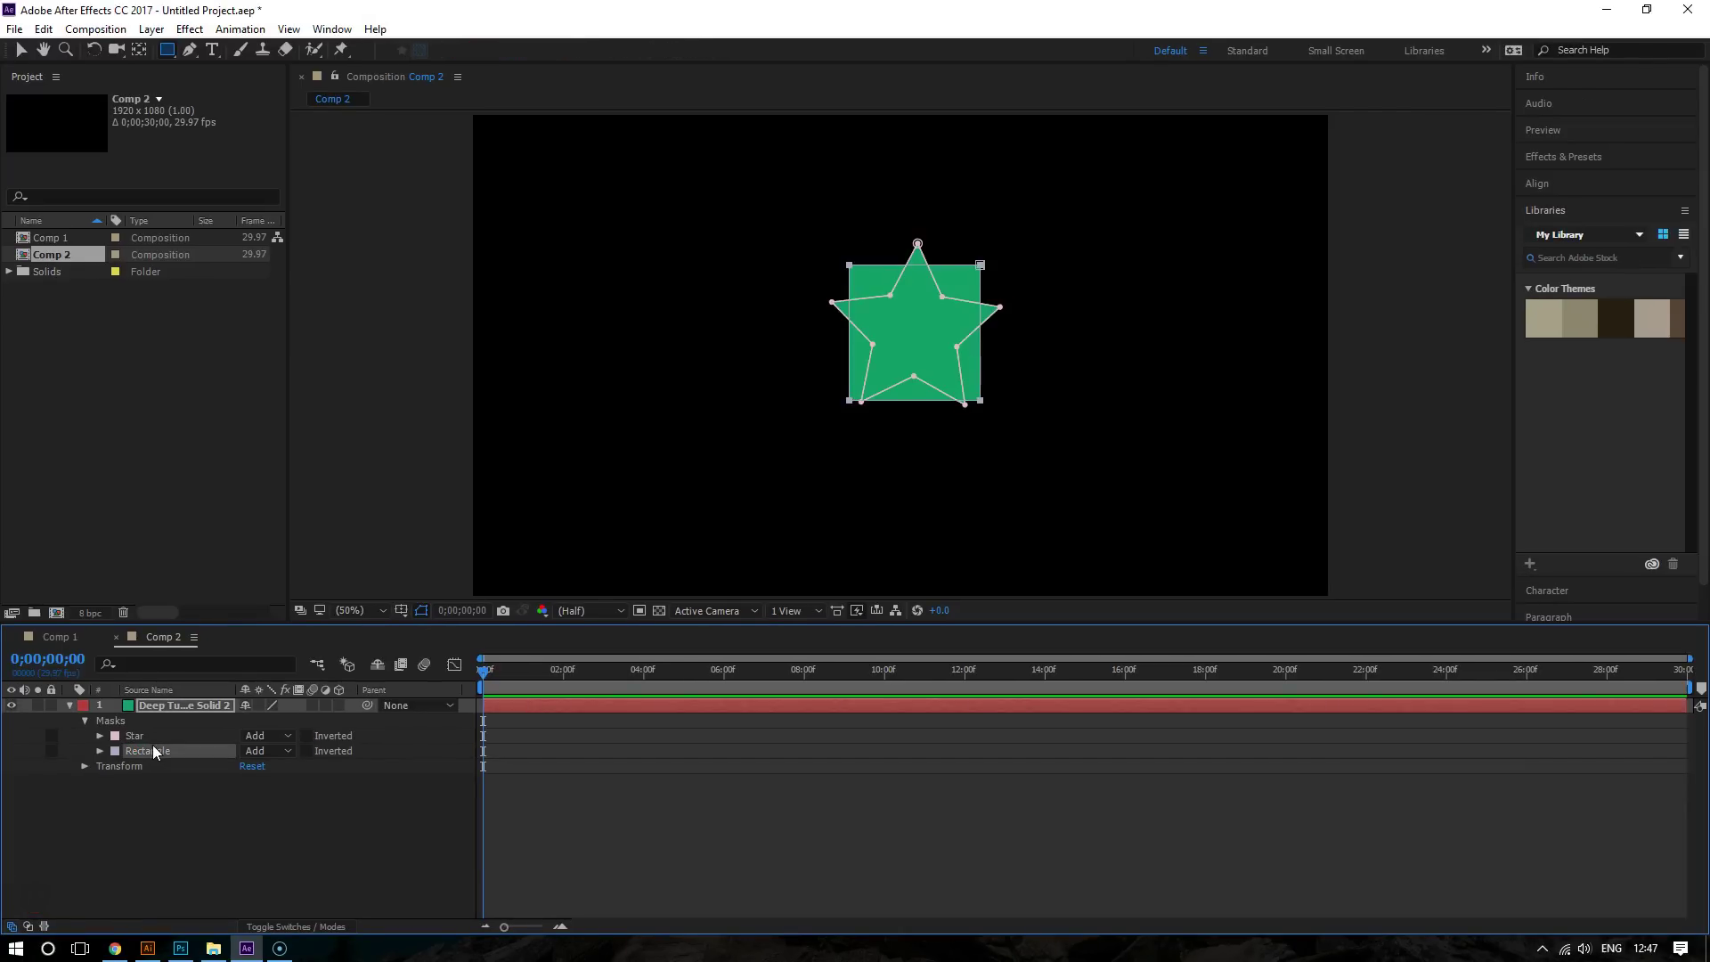
left_click(150, 739, "shift")
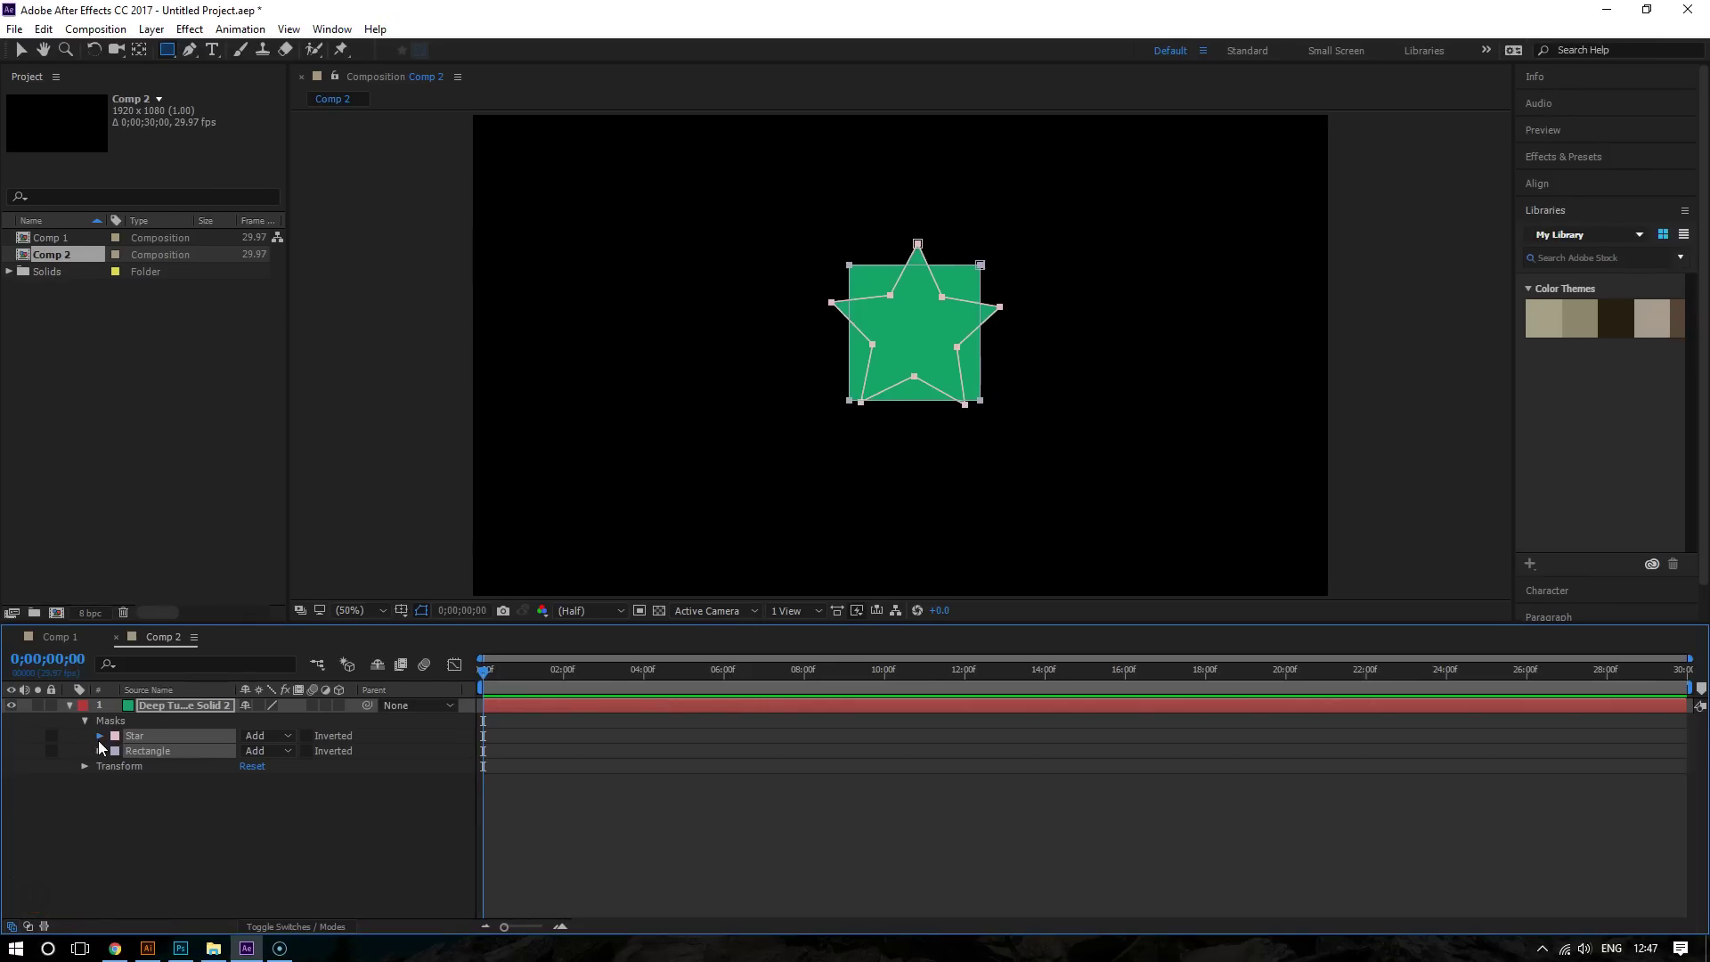
- Add Mask Path keyframes for Star and Rectangle at 0;00;00;00, then move to frame 28
left_click(198, 734)
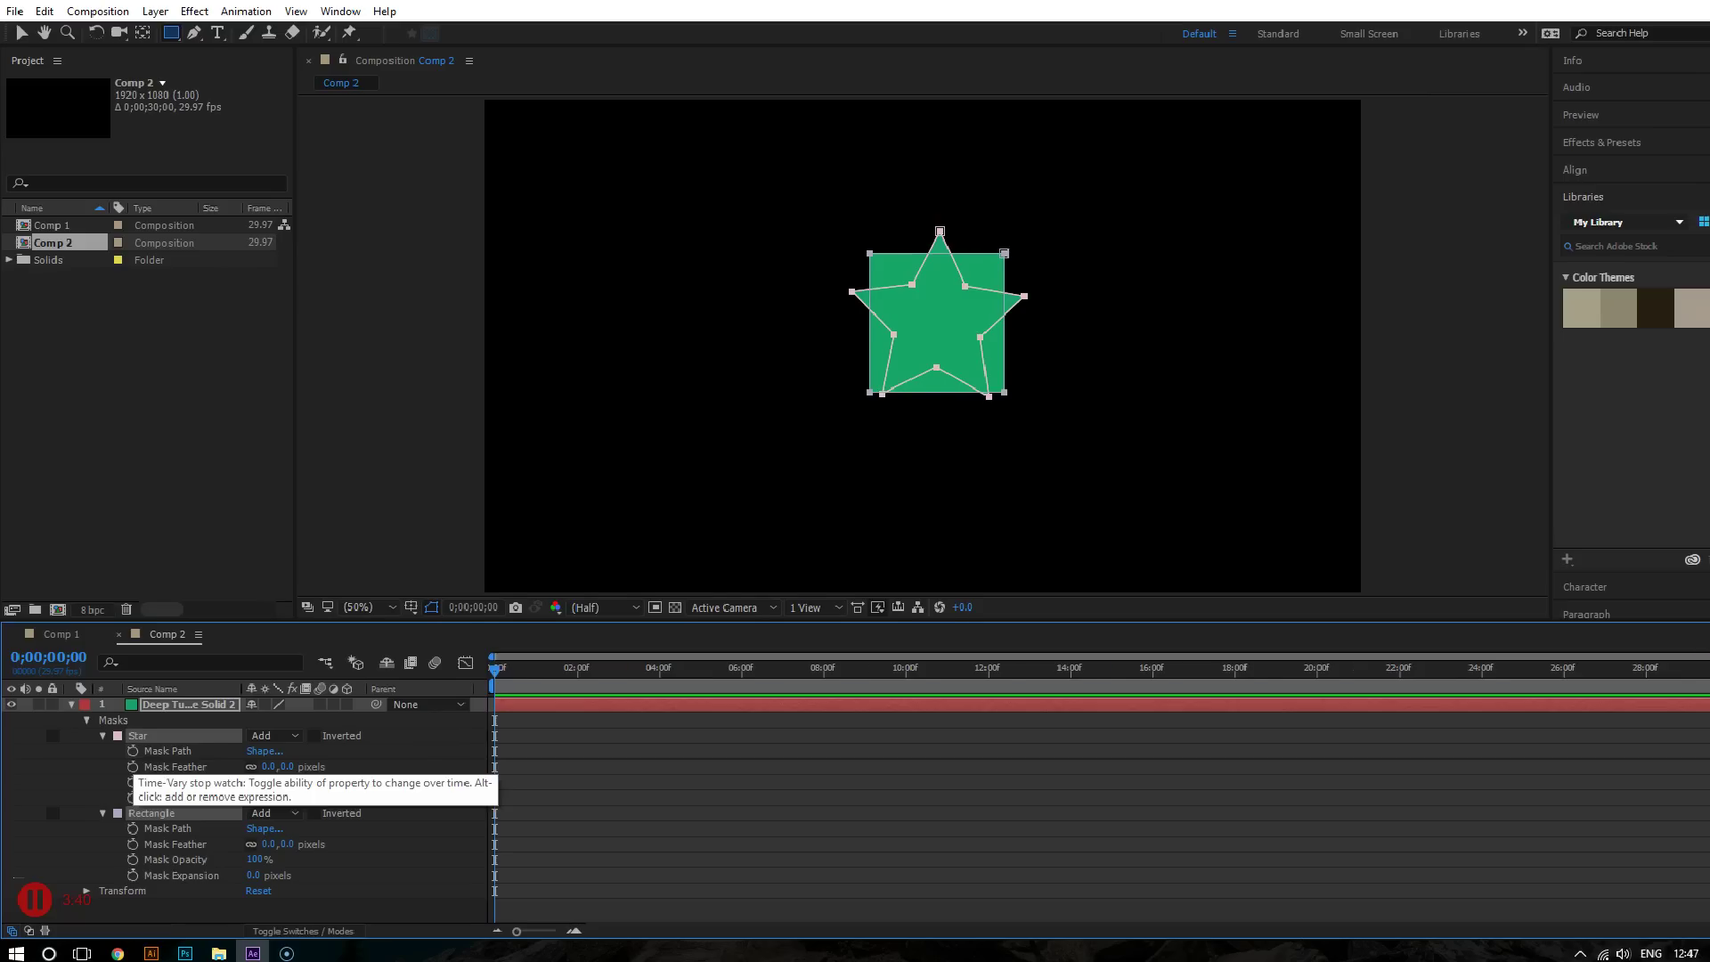
left_click(215, 747)
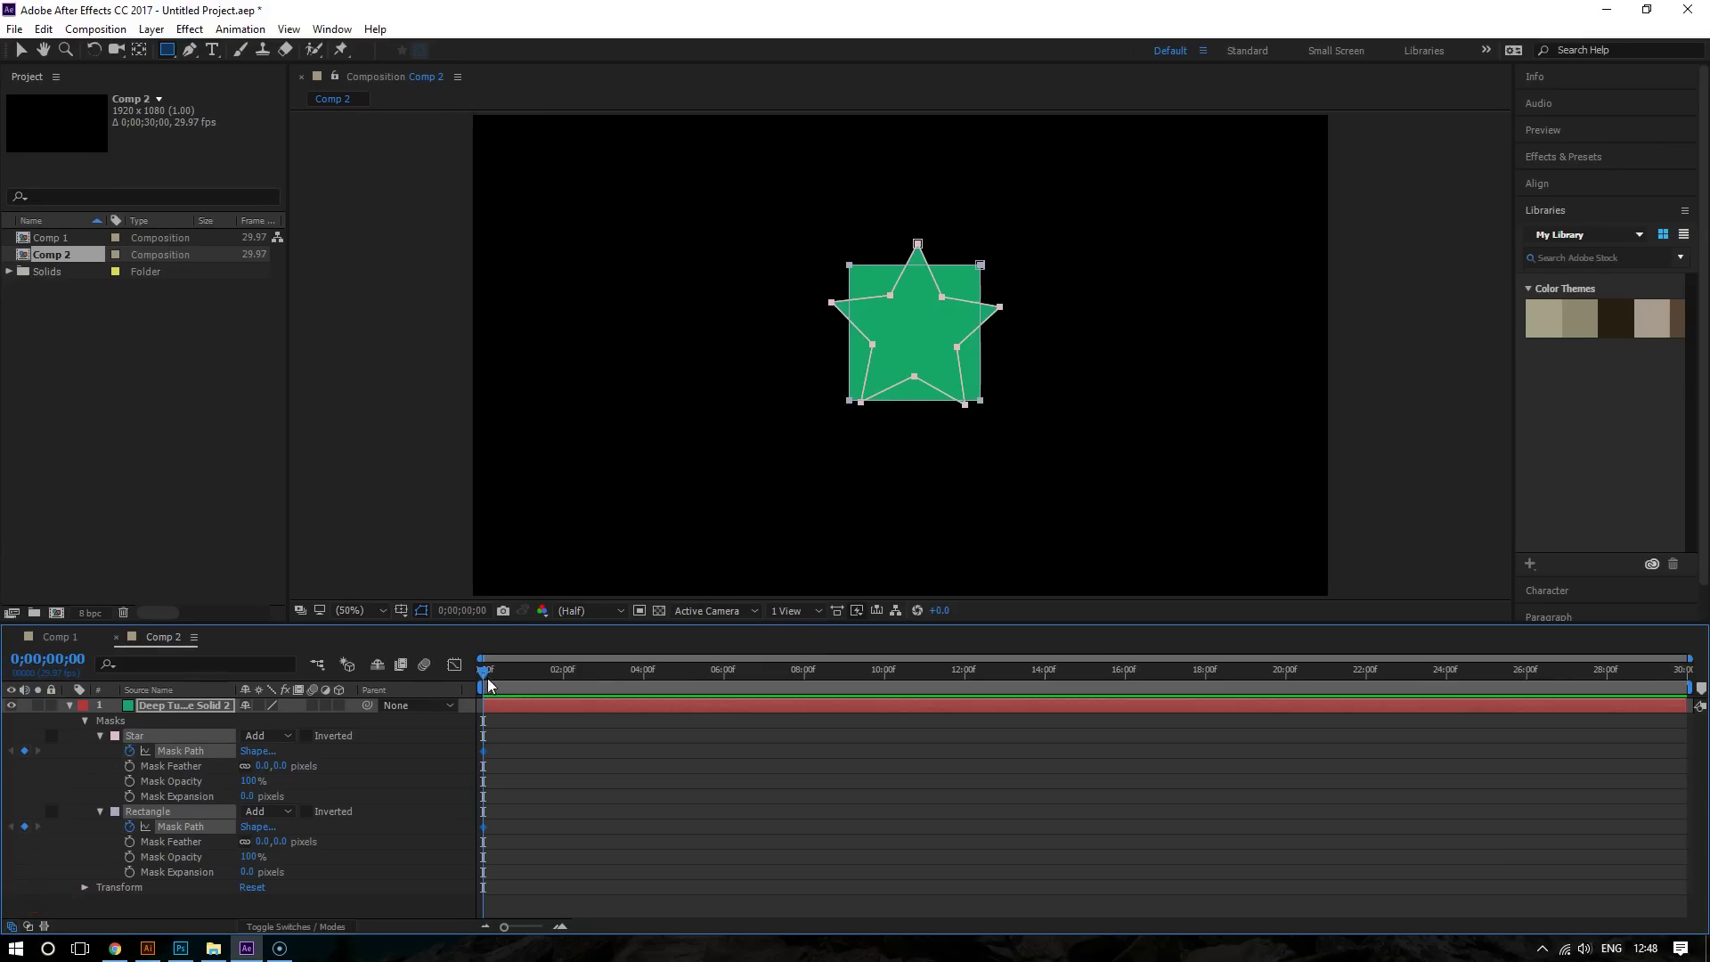
left_click_drag(483, 681, 524, 709)
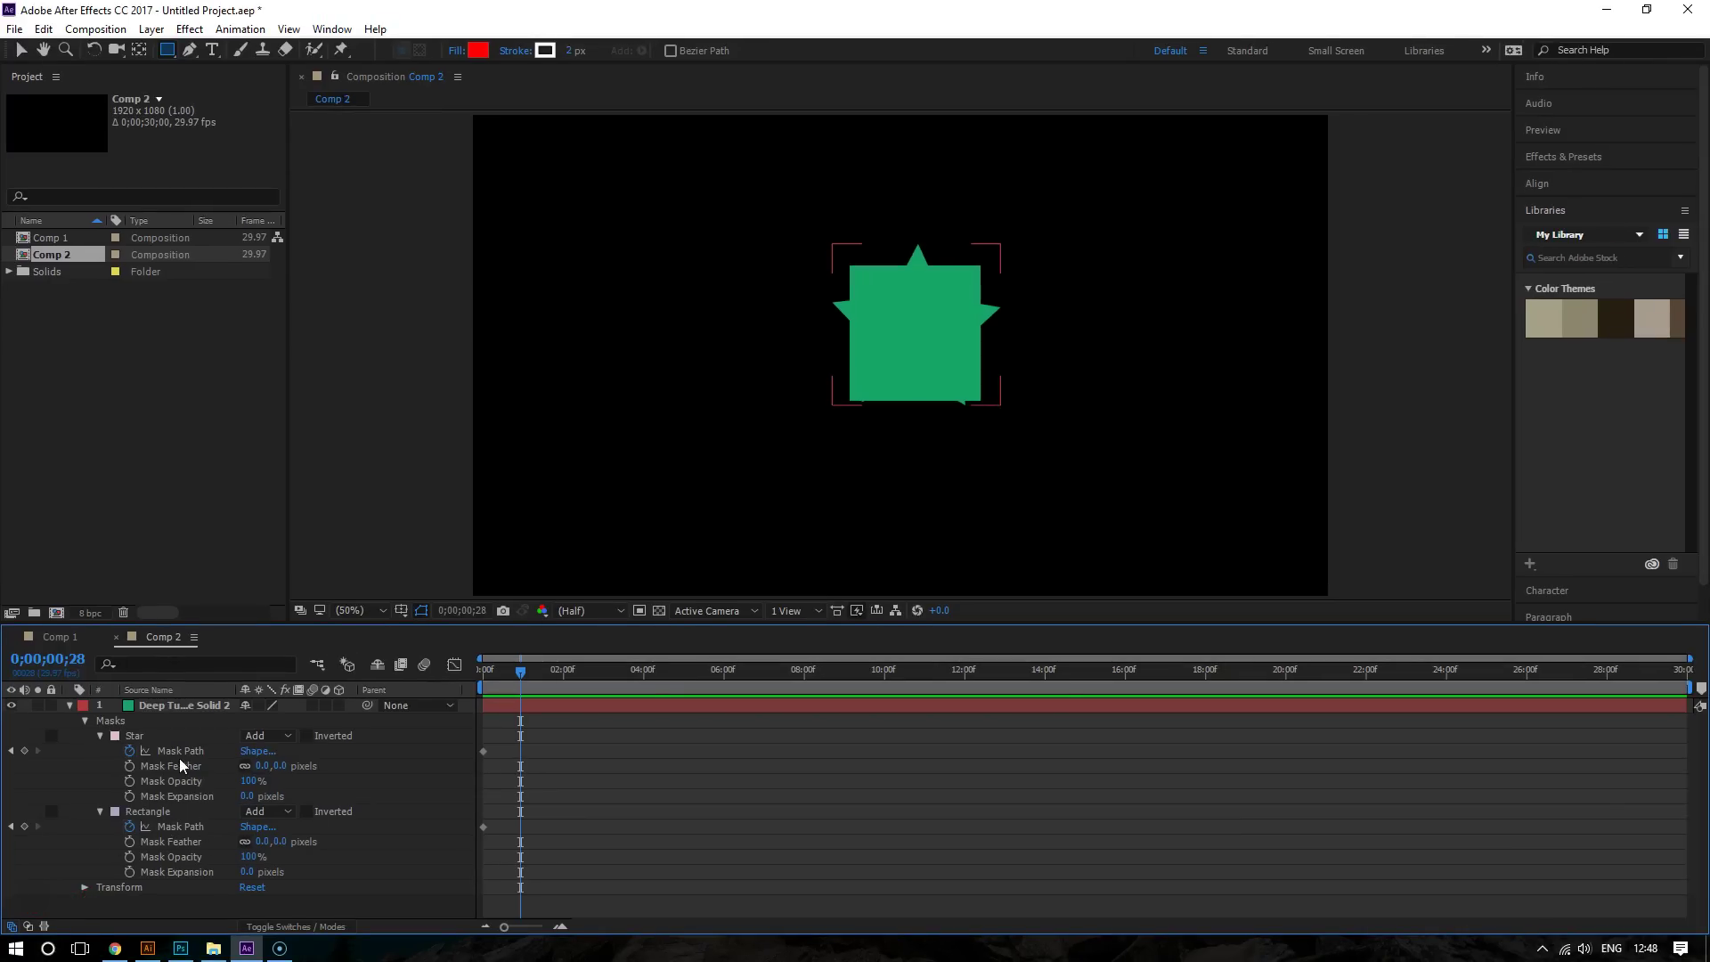
- Copy the Rectangle mask's Mask Path with Edit > Copy
left_click(182, 819)
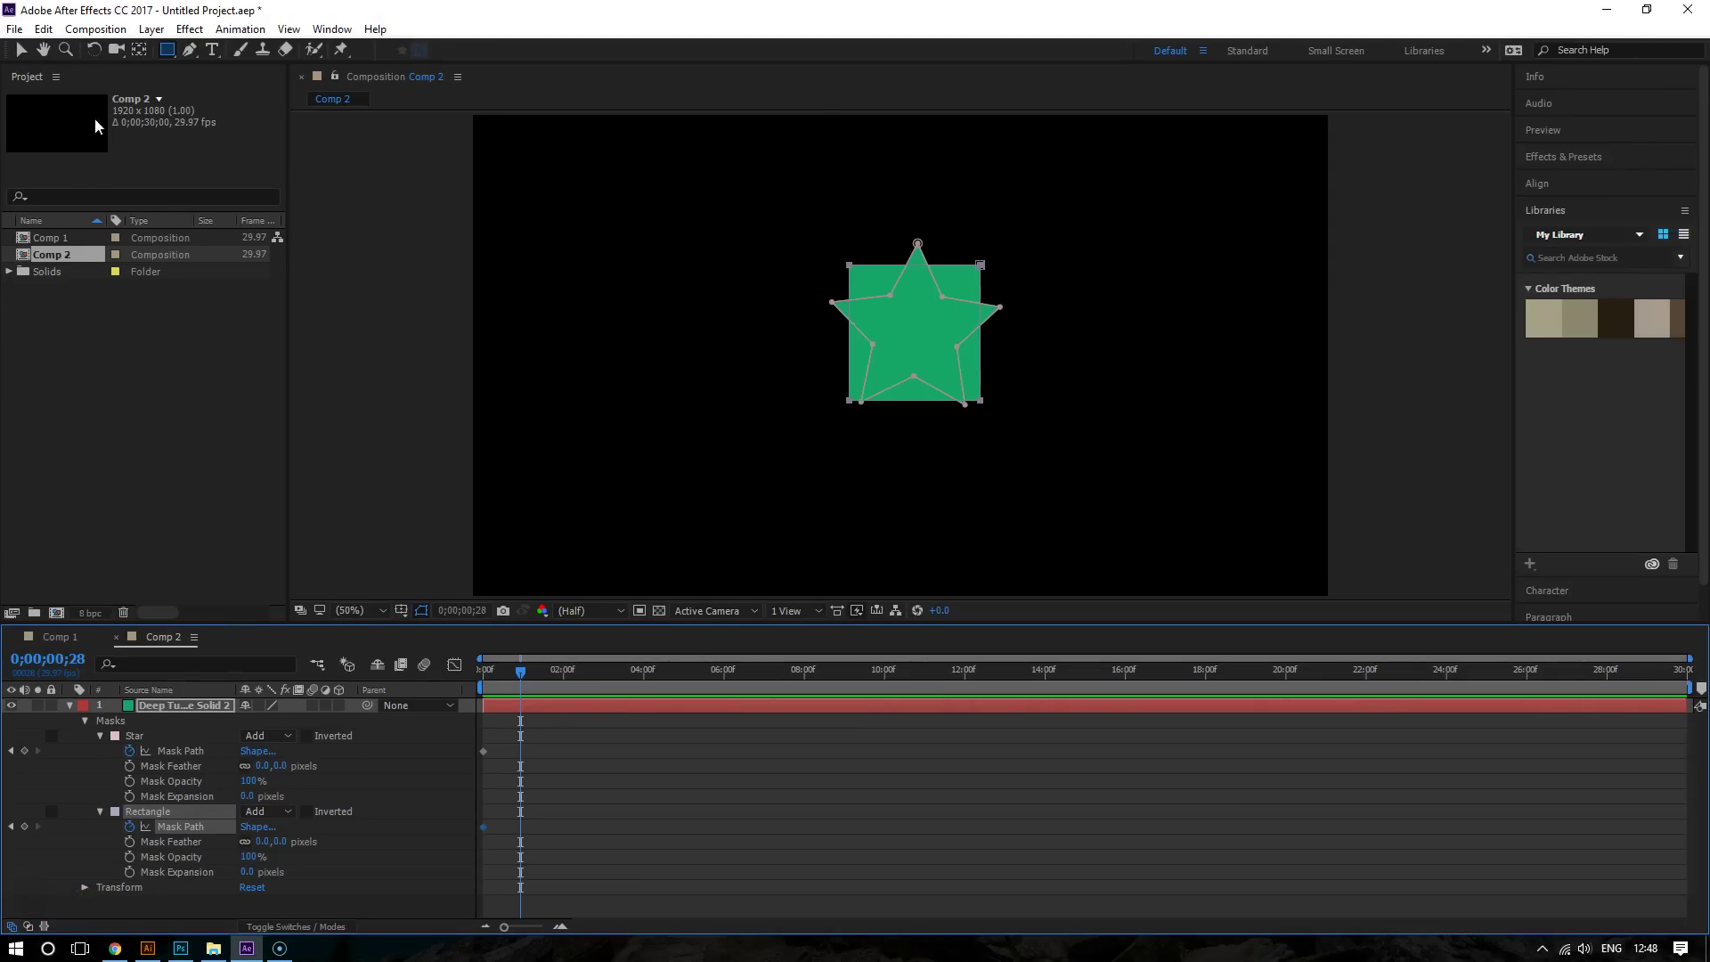
left_click(50, 30)
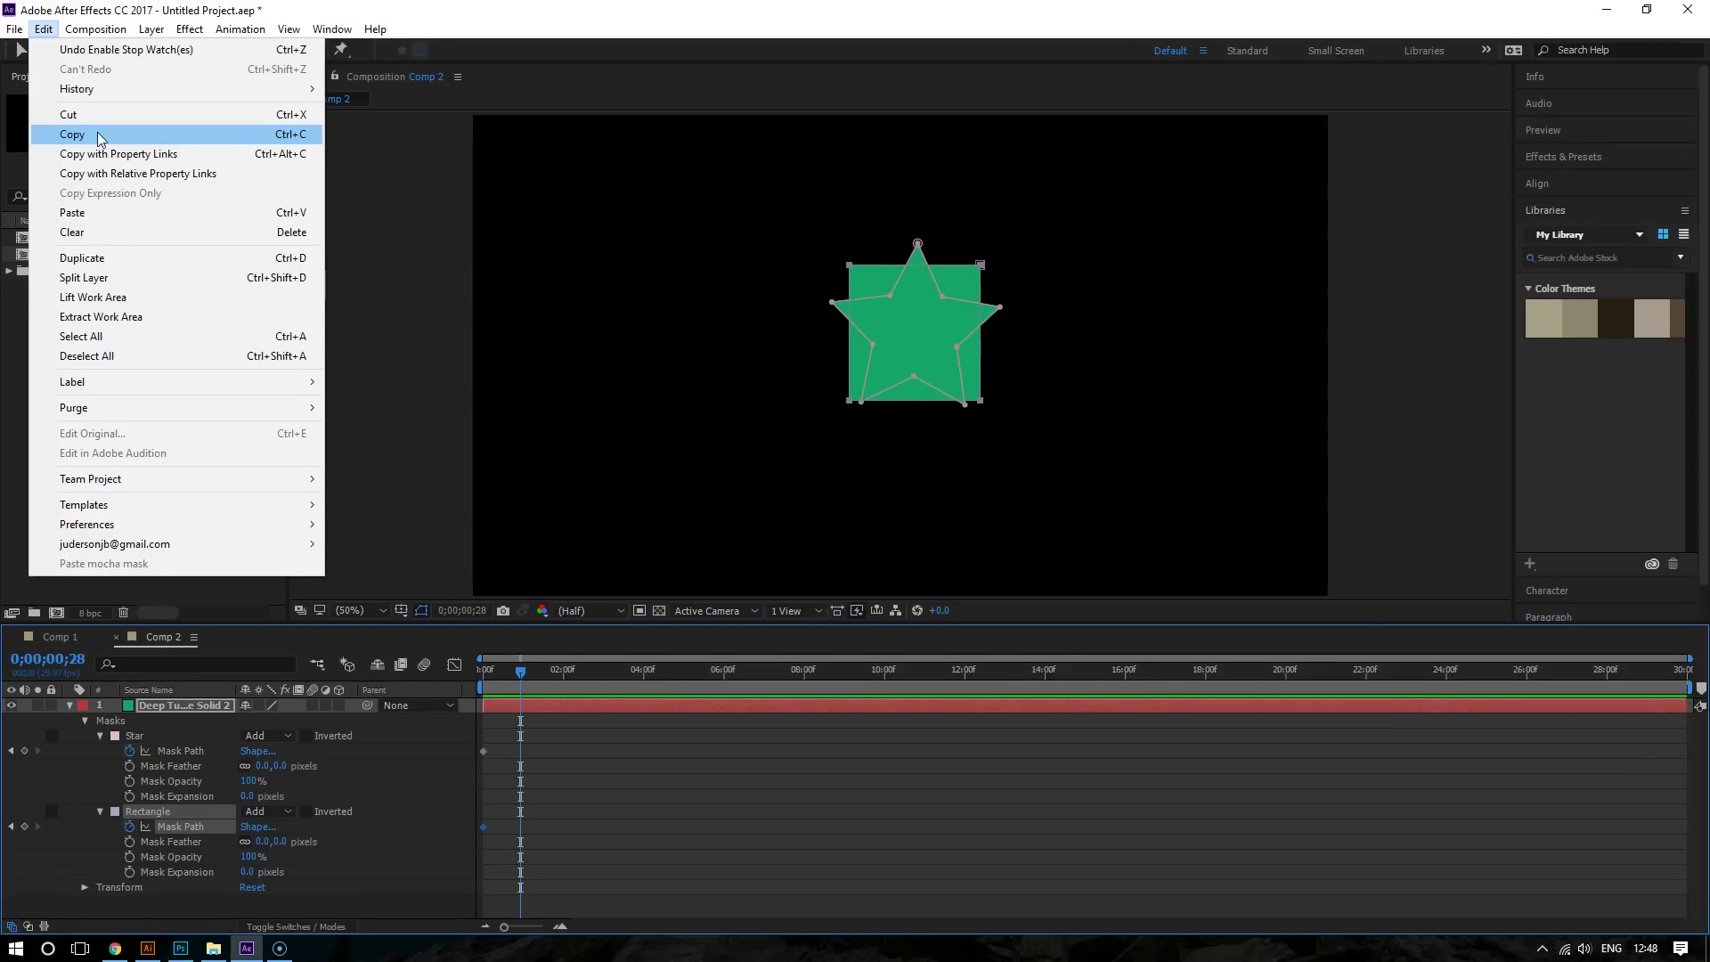
left_click(267, 137)
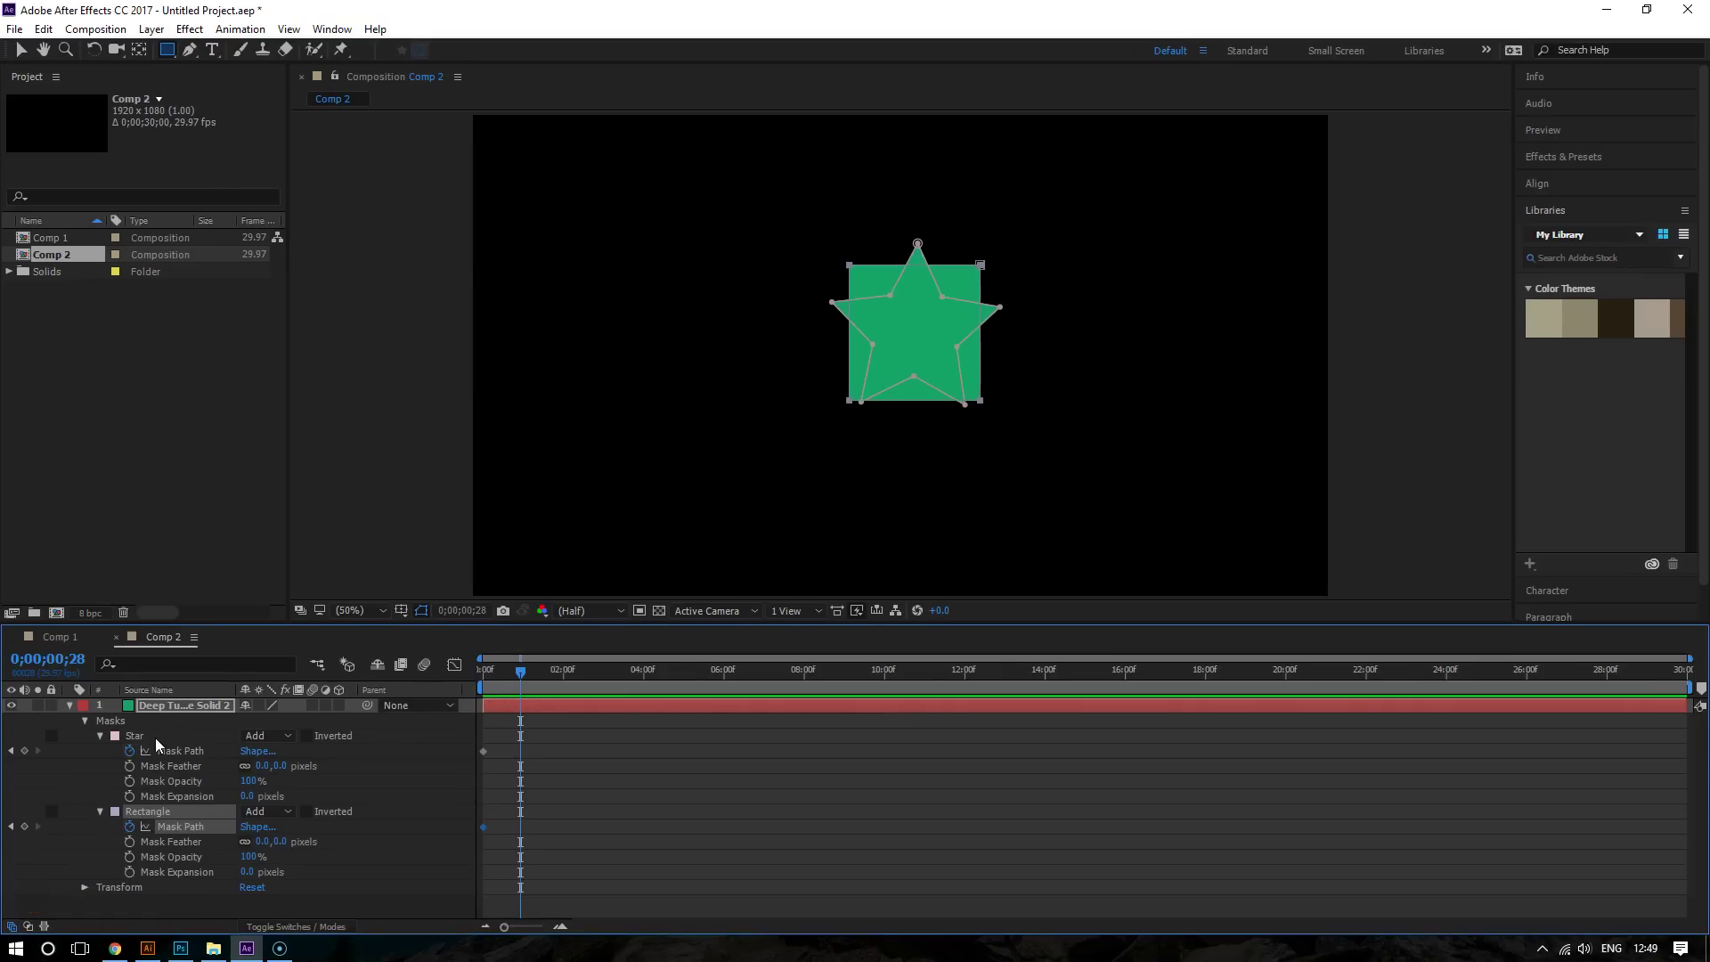
- Paste the square path into the Star mask at frame 28 and scrub to check the morph
left_click(155, 737)
left_click(46, 26)
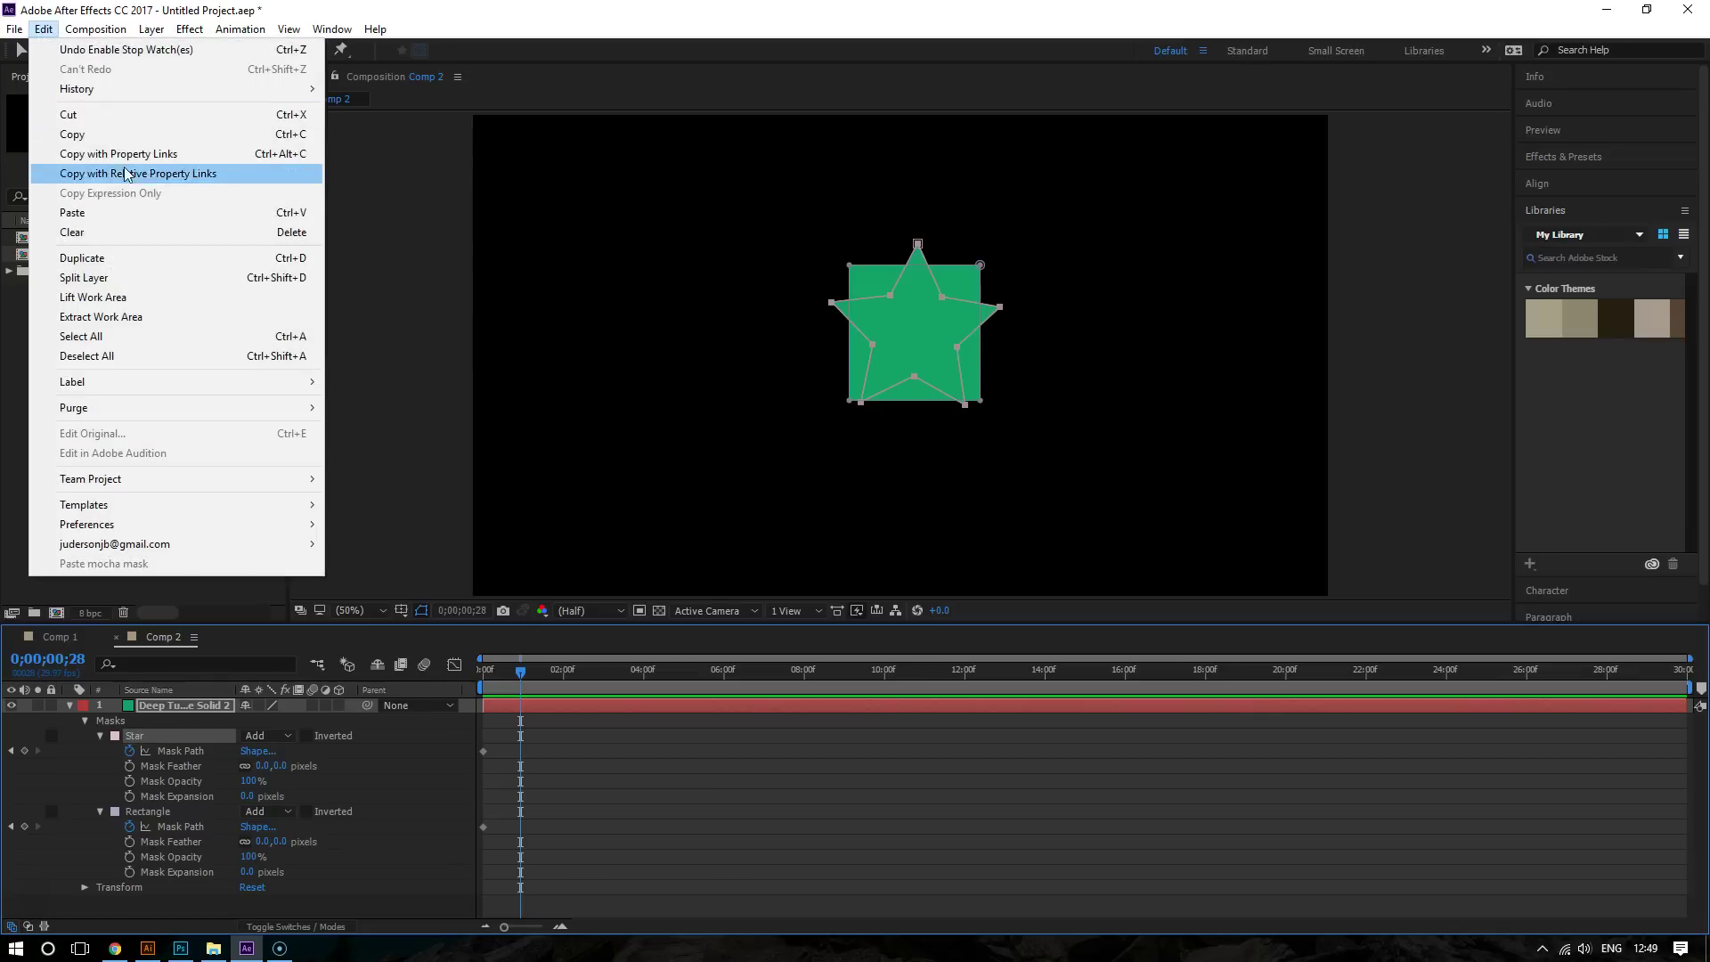
left_click(115, 213)
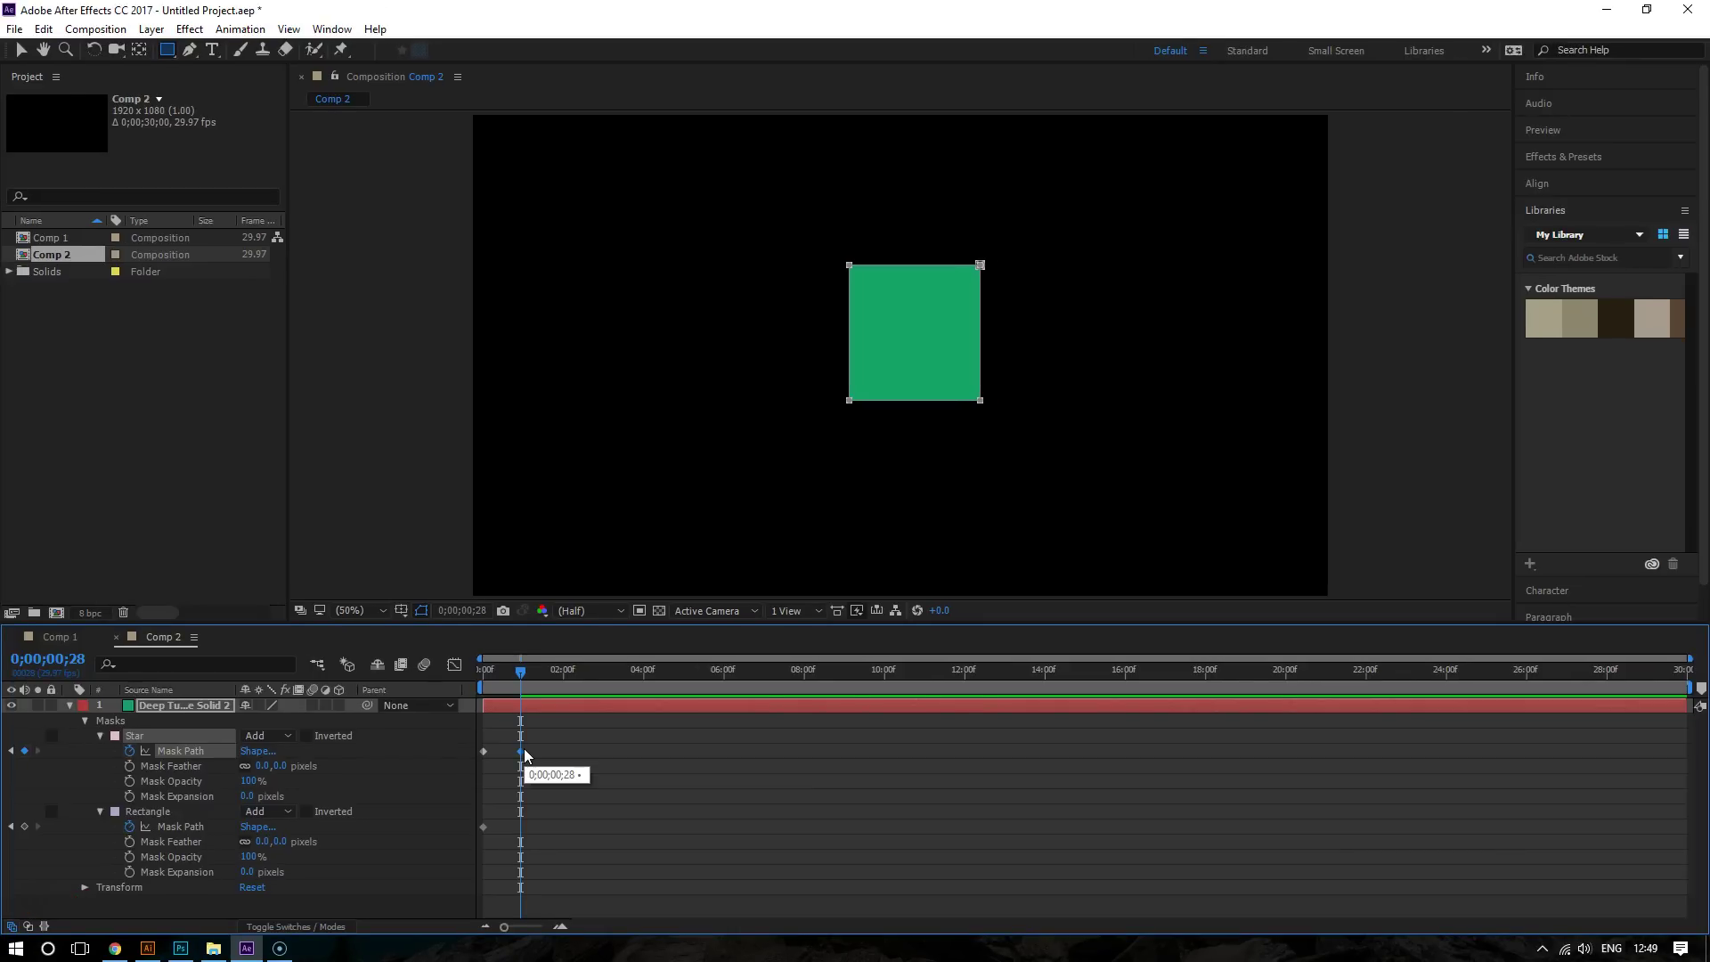
left_click_drag(521, 671, 483, 707)
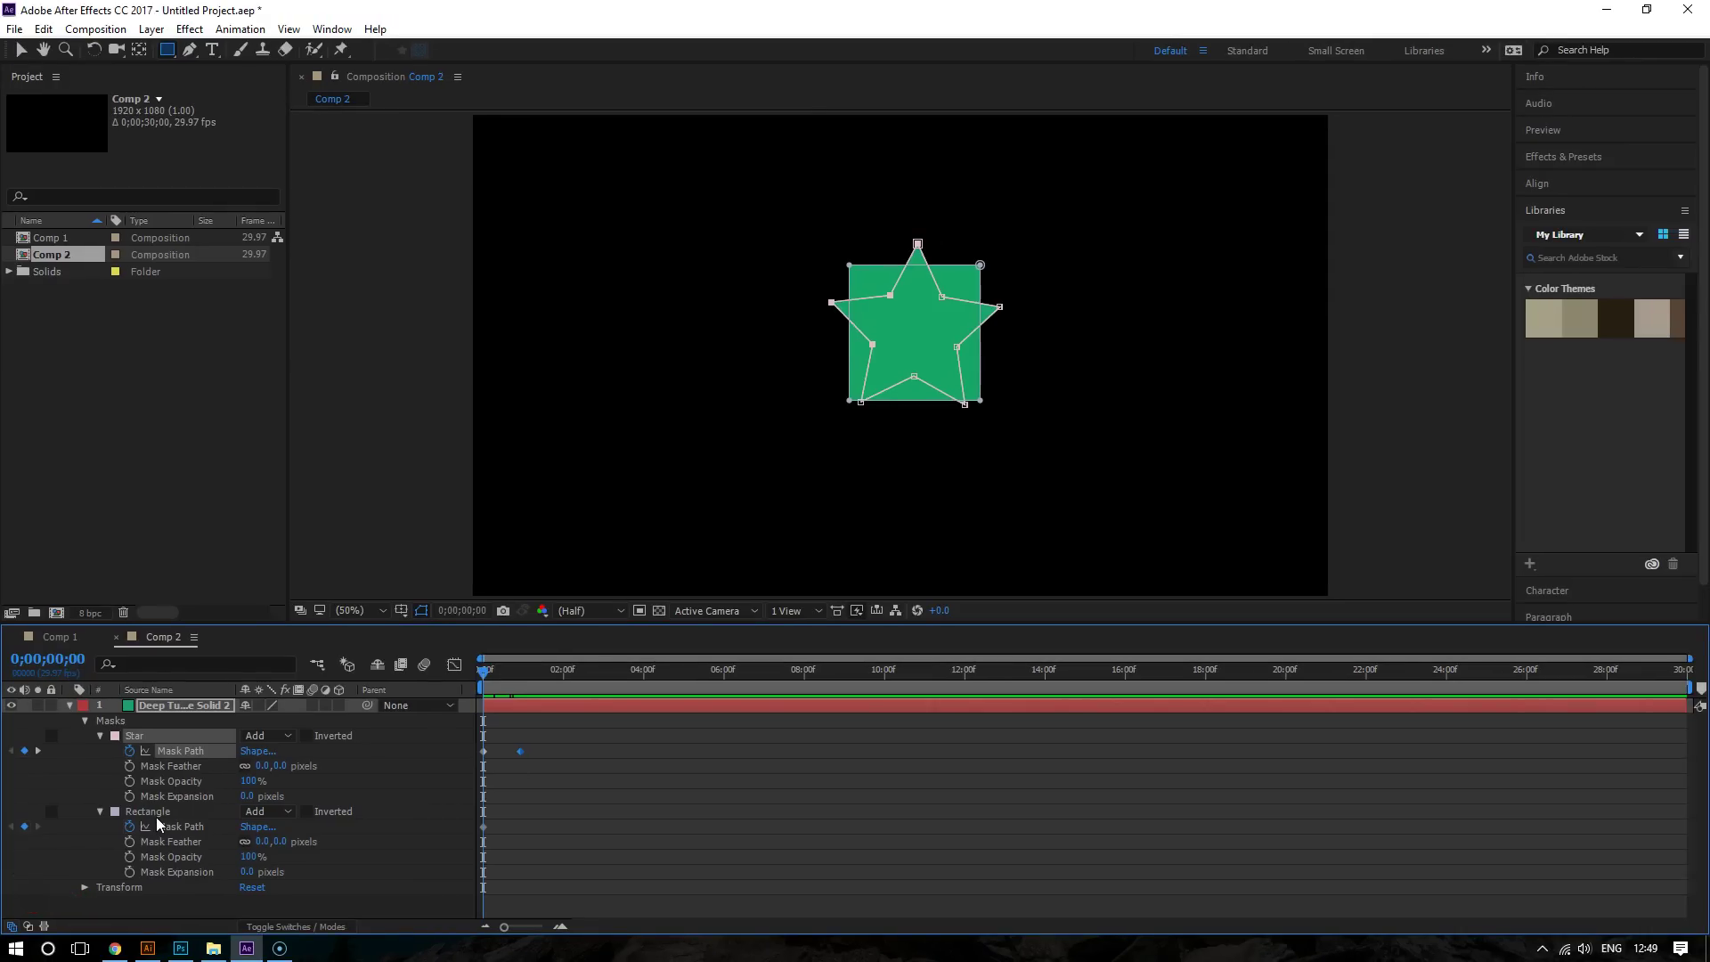
- Delete the Rectangle mask and play the star-to-square morph from the start
left_click(157, 817)
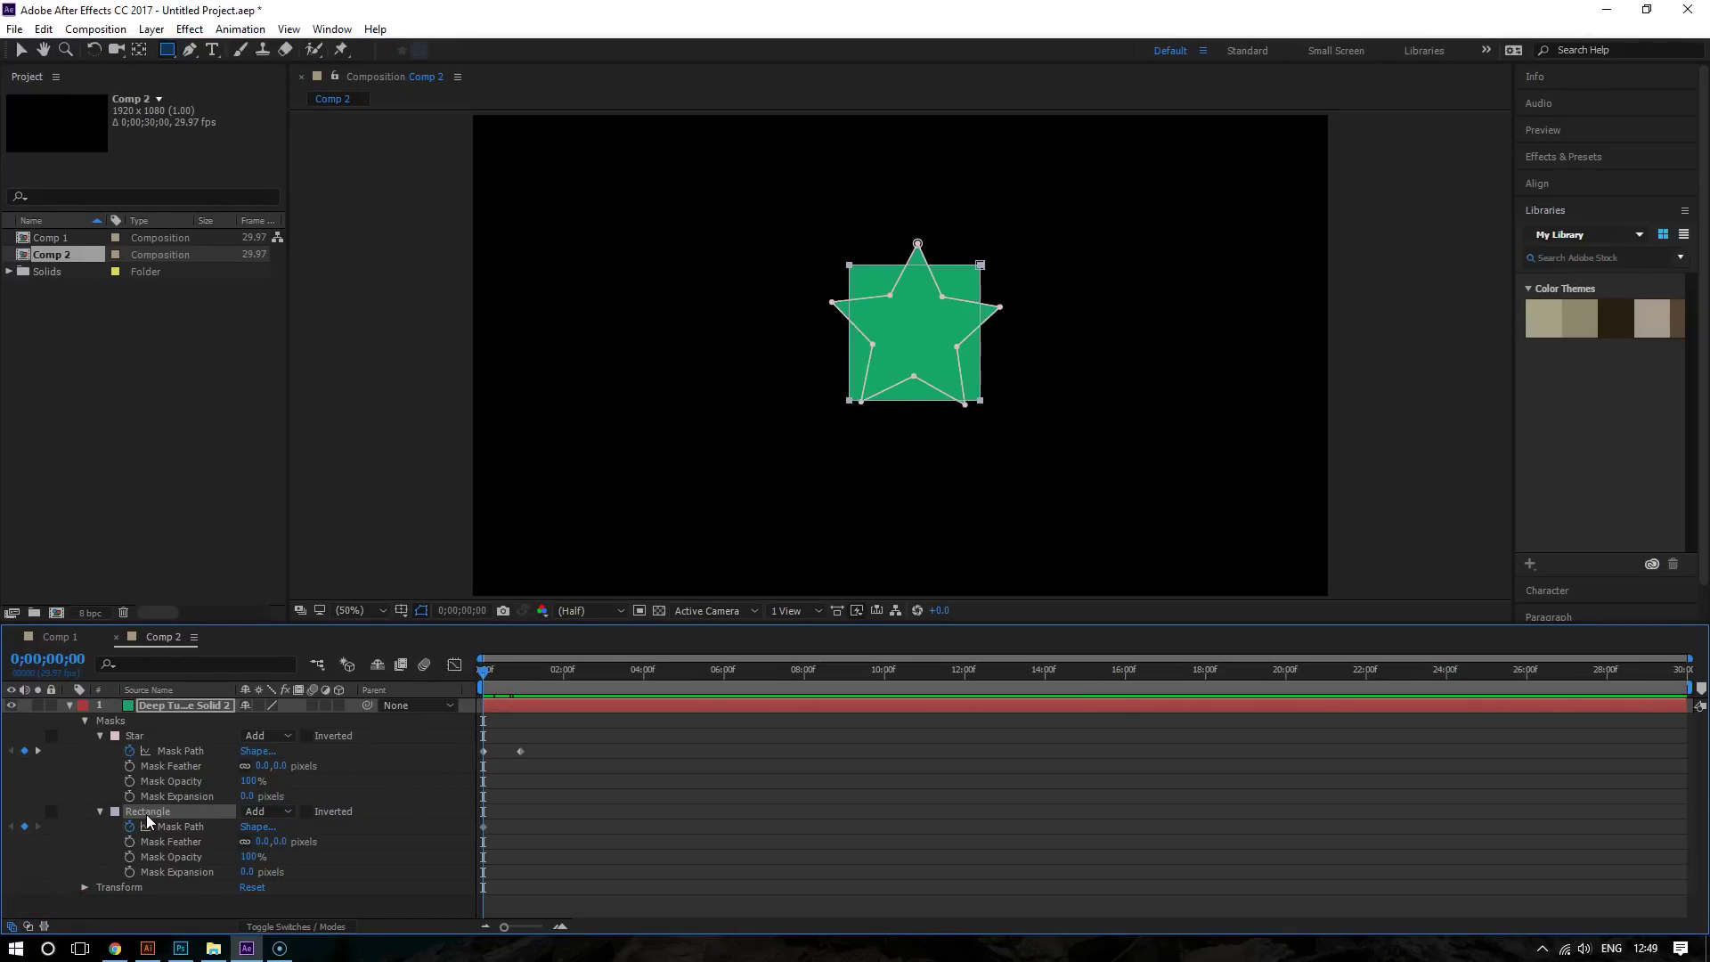
key("Delete")
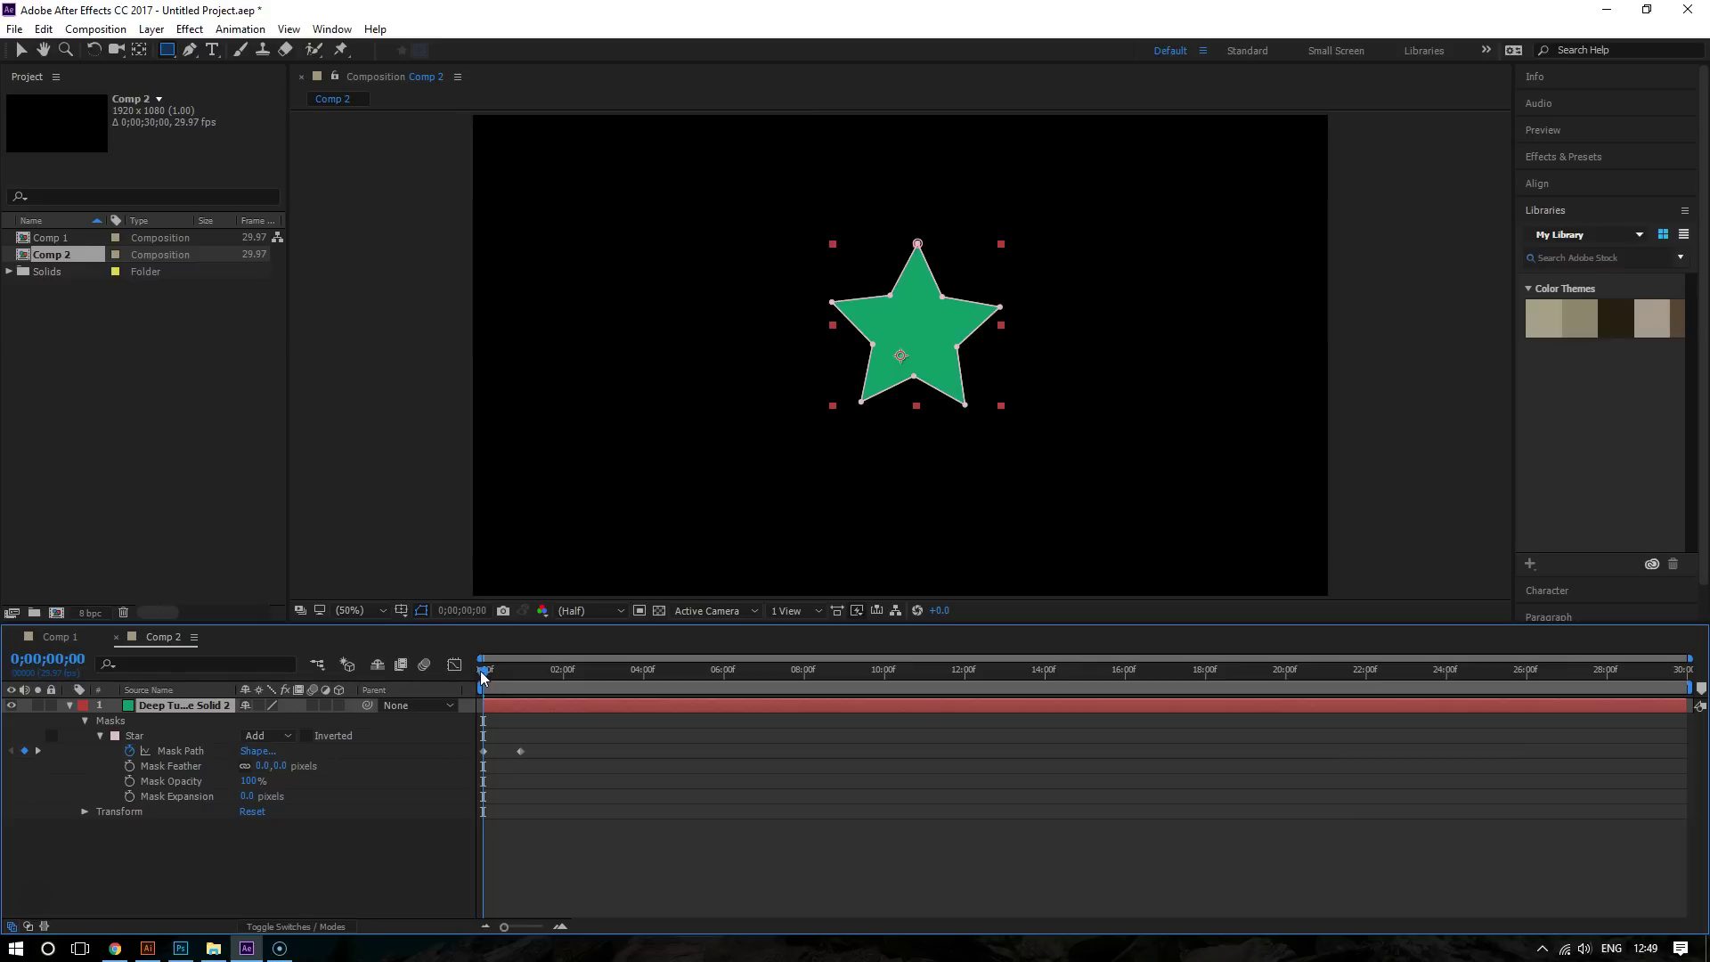
key("space")
key("space")
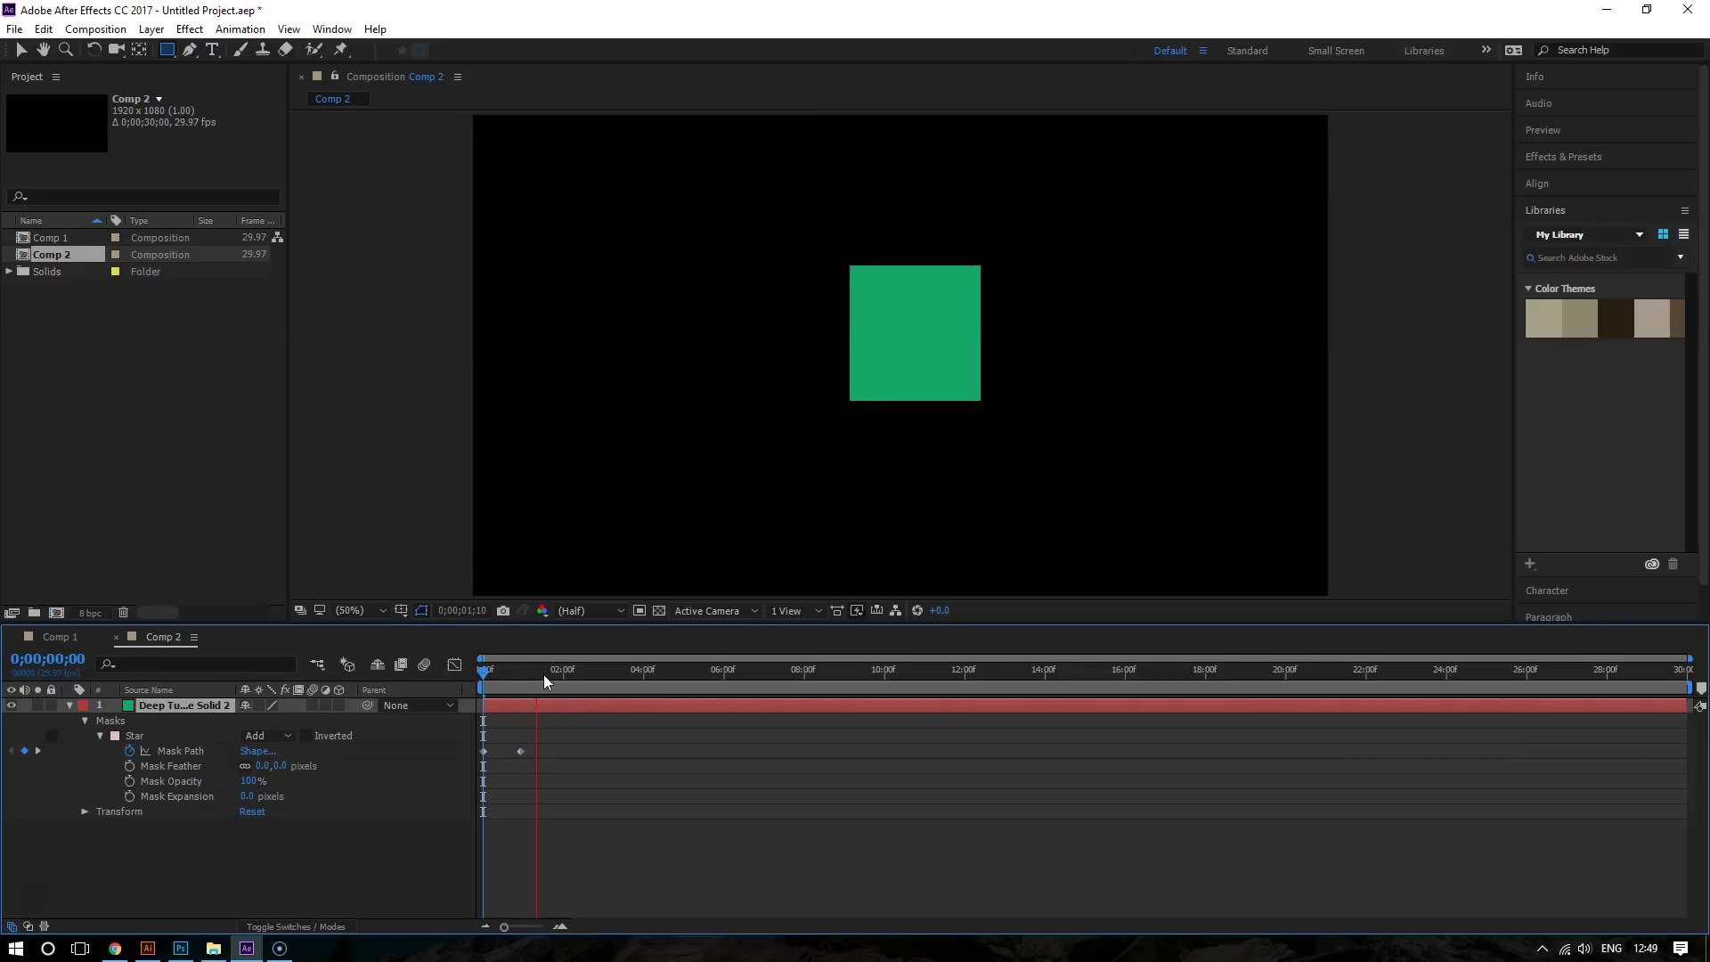
left_click_drag(544, 670, 462, 677)
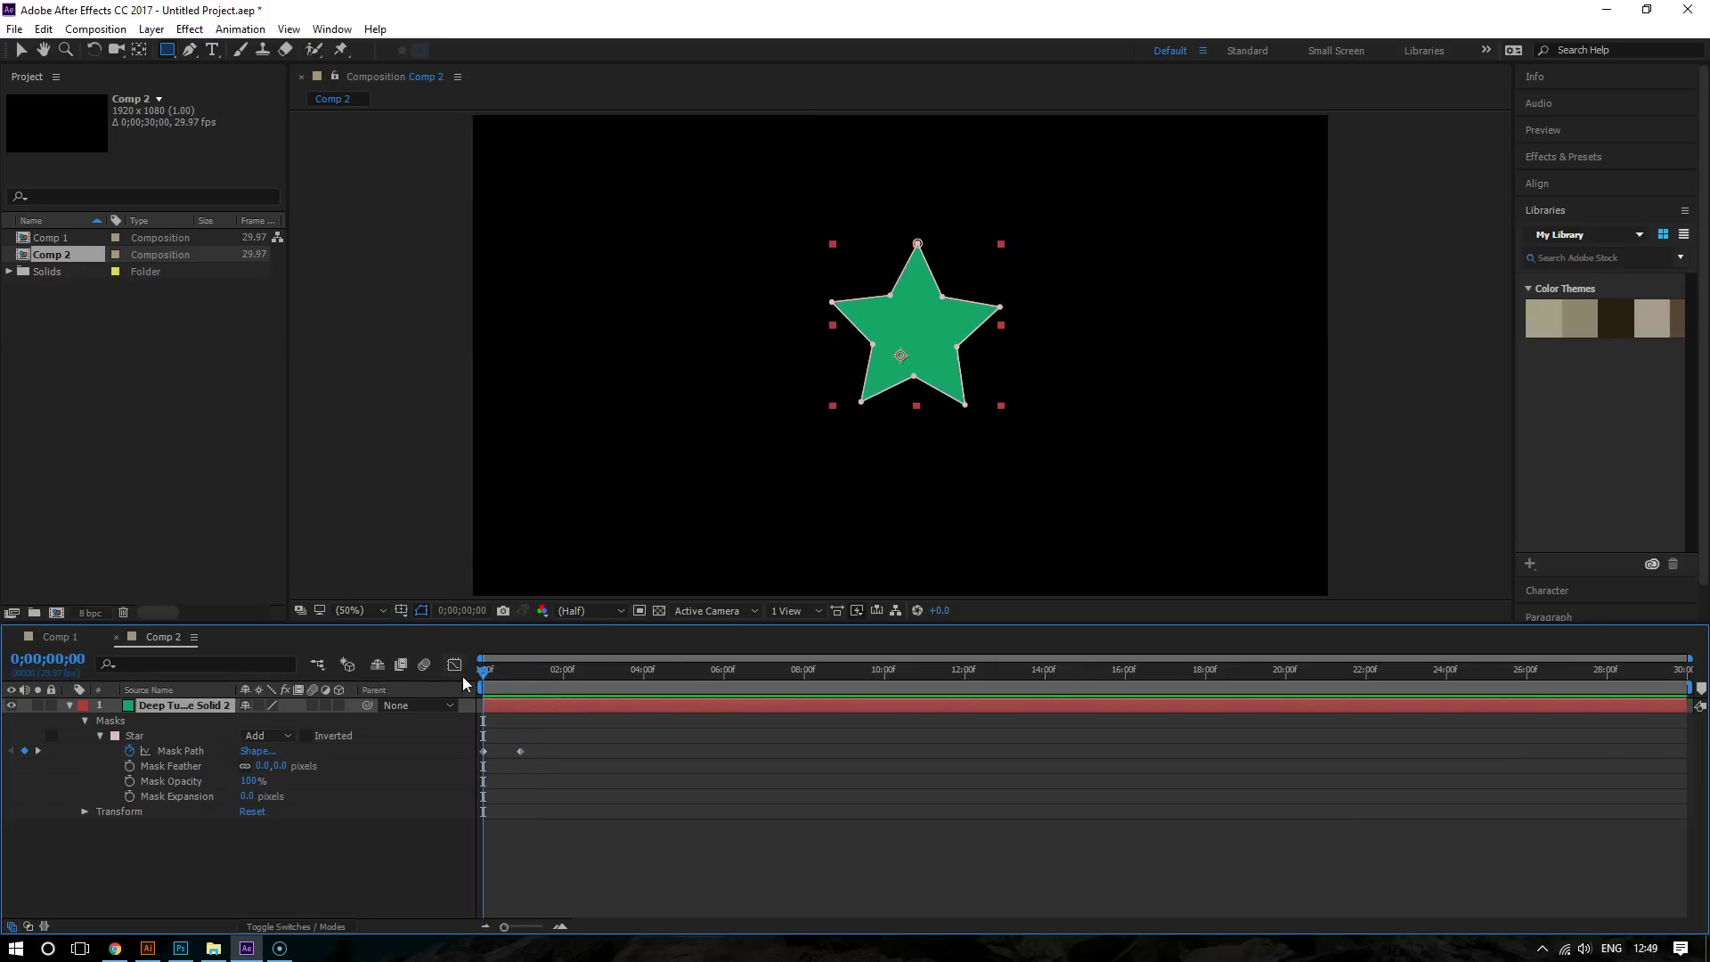
key("space")
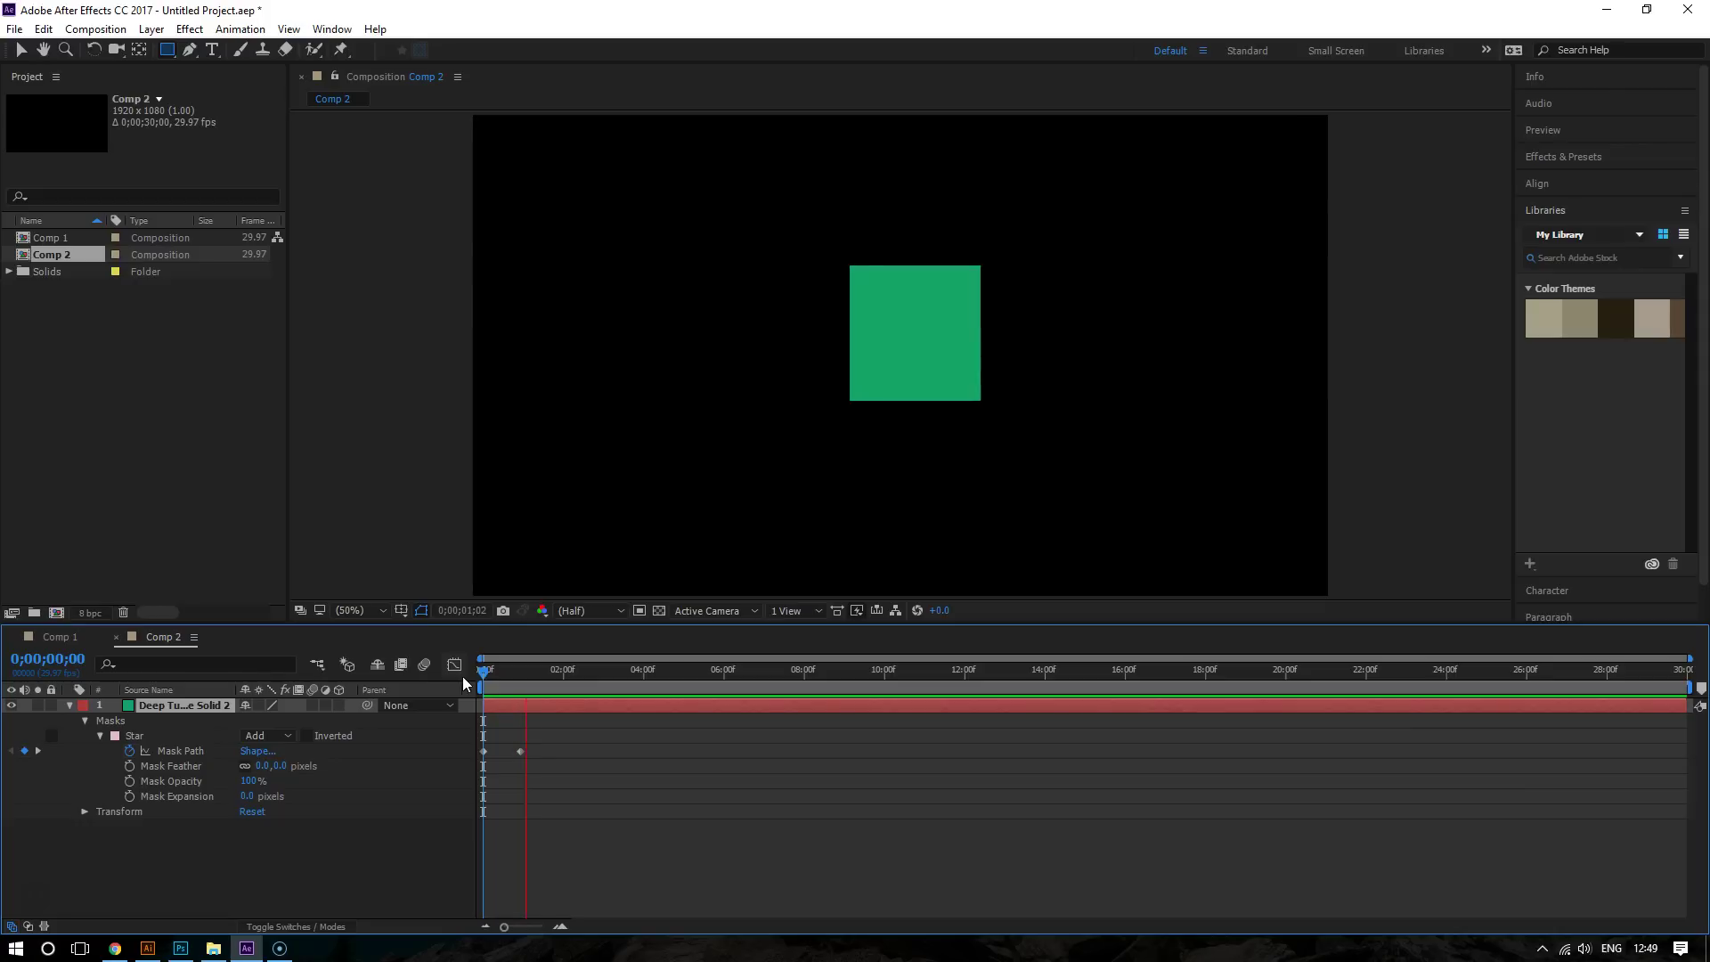
left_click_drag(539, 676, 463, 688)
key("space")
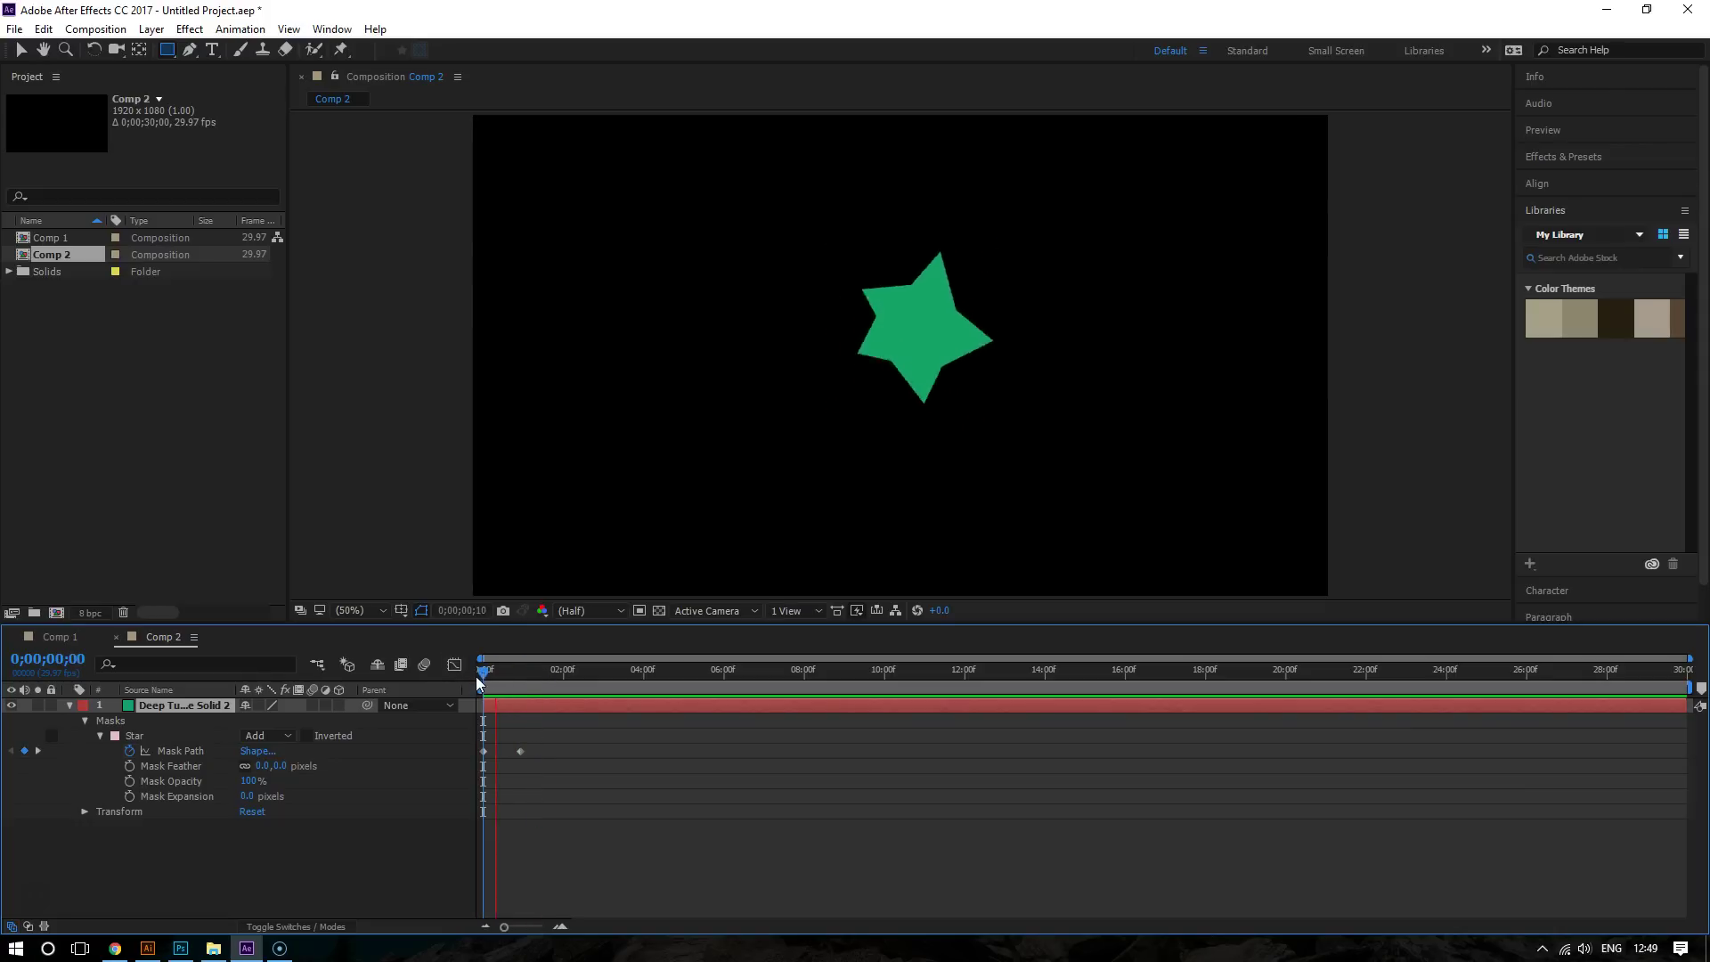